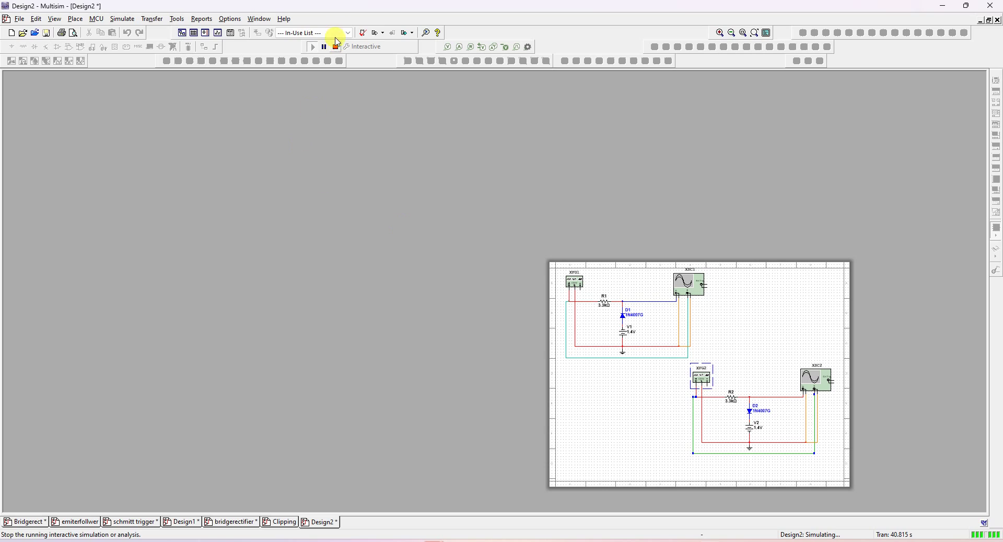
Stop the running simulation and look over both diode clipper circuits on the sheet.
{"action": "left_click", "coordinate": [336, 47]}
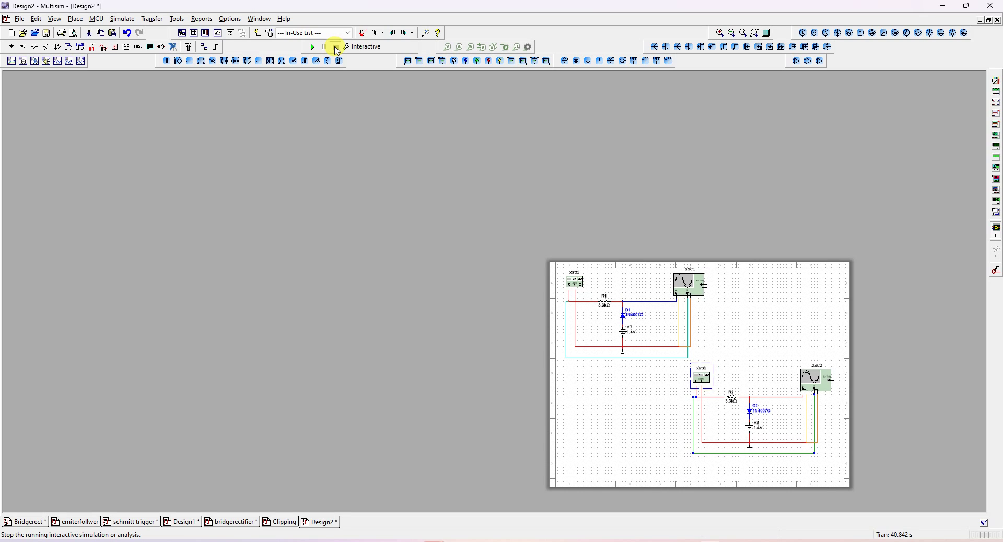
{"action": "scroll", "coordinate": [738, 375], "scroll_direction": "down", "scroll_amount": 1}
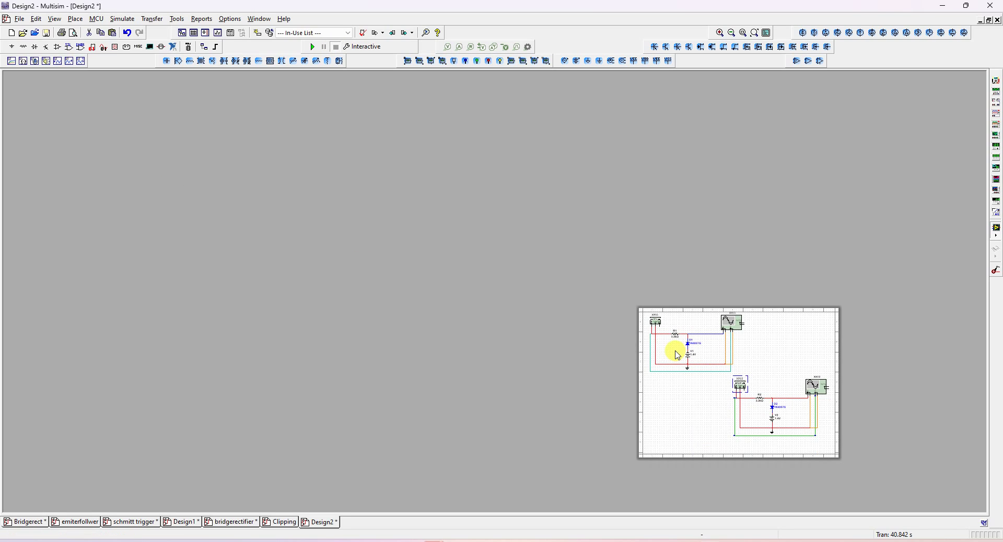
{"action": "scroll", "coordinate": [677, 355], "scroll_direction": "down", "scroll_amount": 1}
{"action": "scroll", "coordinate": [679, 331], "scroll_direction": "up", "scroll_amount": 3}
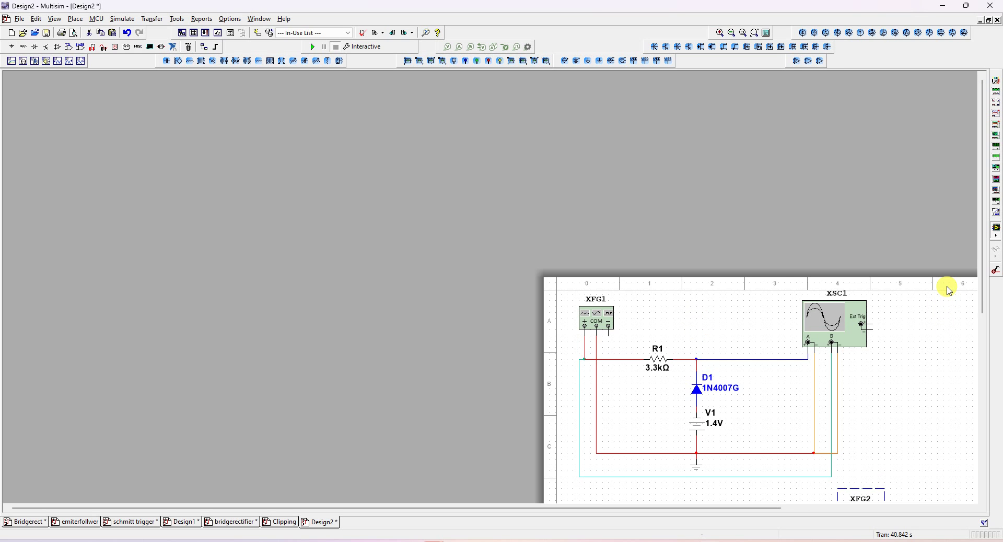
{"action": "scroll", "coordinate": [944, 287], "scroll_direction": "up", "scroll_amount": 1}
{"action": "left_click_drag", "start_coordinate": [985, 283], "coordinate": [988, 366]}
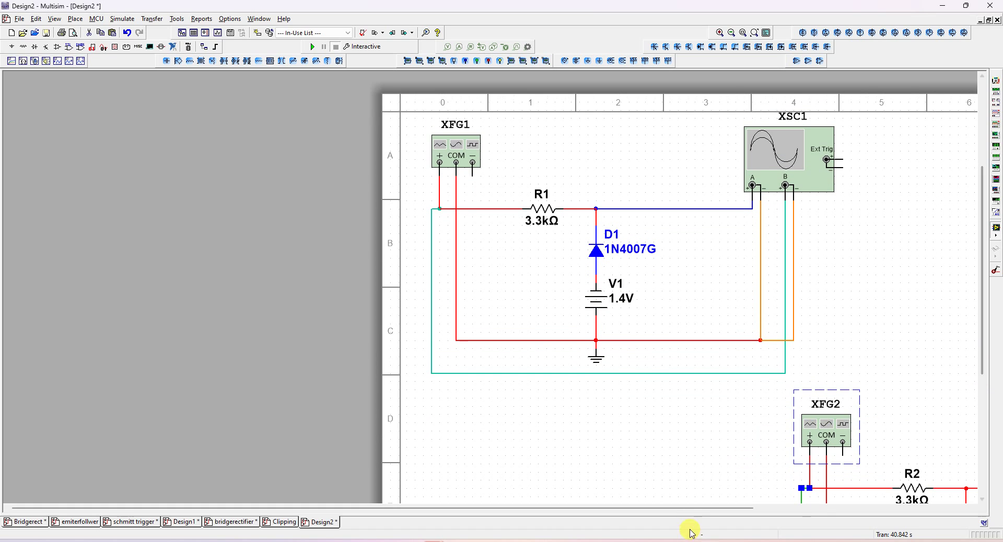
{"action": "left_click_drag", "start_coordinate": [694, 511], "coordinate": [869, 511]}
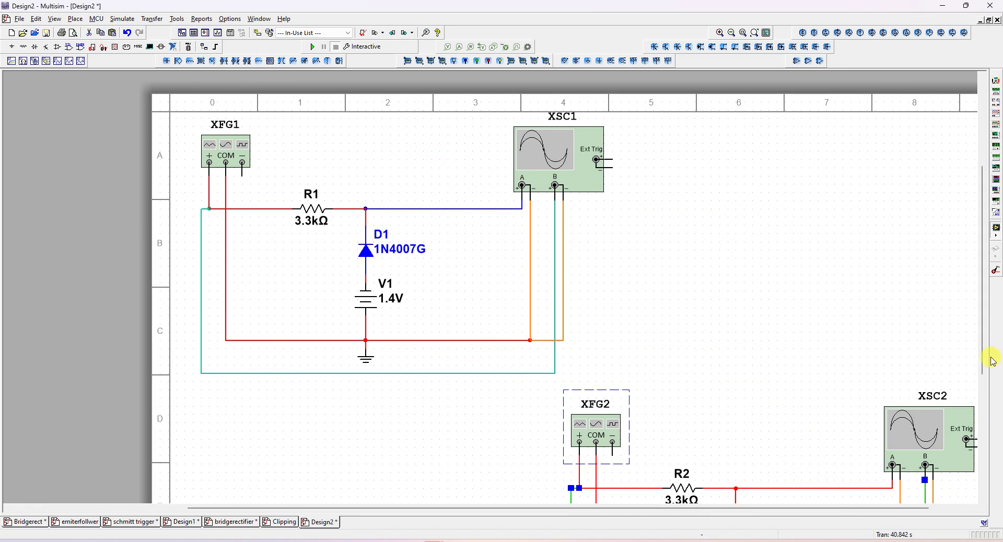
{"action": "left_click_drag", "start_coordinate": [983, 375], "coordinate": [979, 470]}
{"action": "left_click", "coordinate": [536, 207]}
{"action": "left_click_drag", "start_coordinate": [526, 168], "coordinate": [928, 460]}
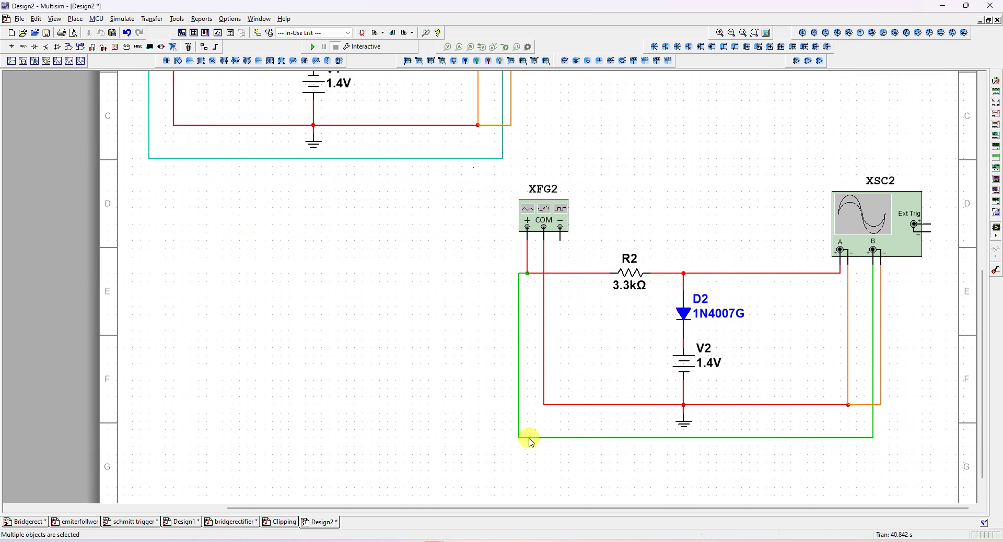
Save the design as "negative peak cliper" in Multisim 14 format without the simulation data.
{"action": "left_click", "coordinate": [36, 19]}
{"action": "left_click", "coordinate": [45, 110]}
{"action": "key", "text": "ctrl+s"}
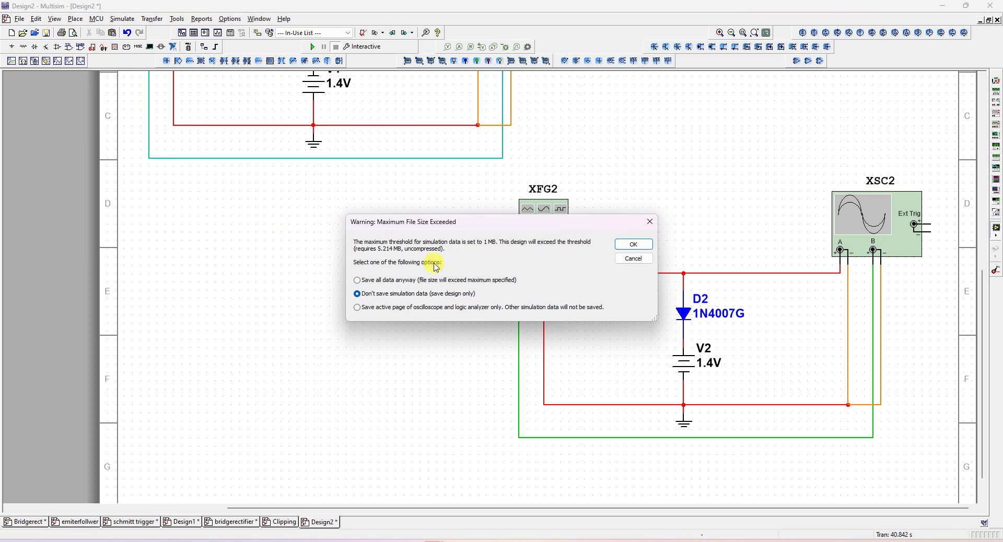
{"action": "left_click", "coordinate": [634, 260]}
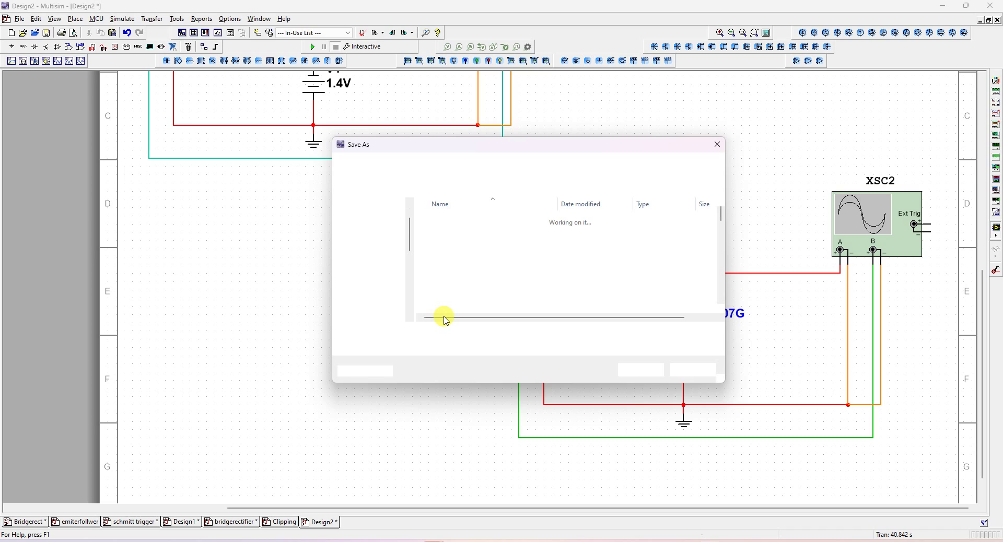
{"action": "type", "text": "negative peak cliper"}
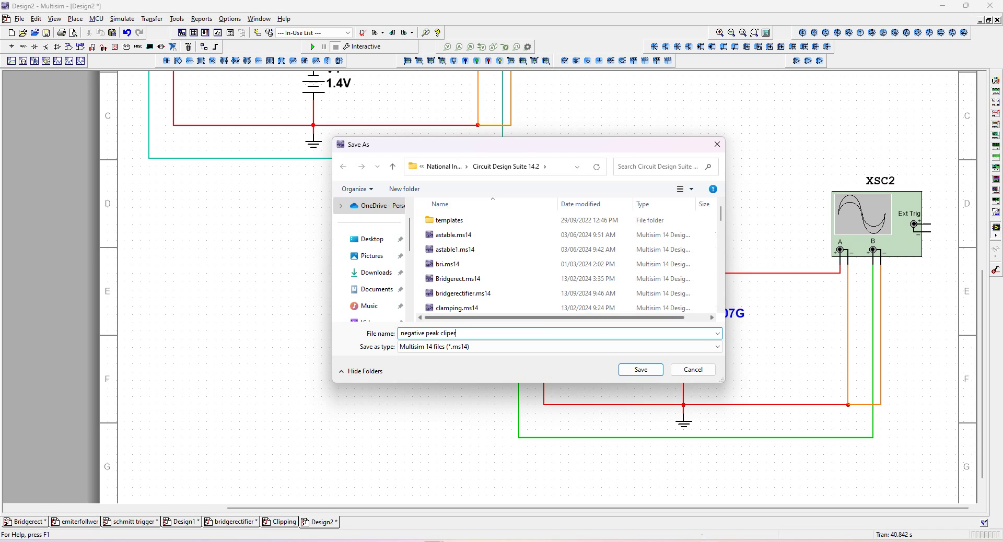
{"action": "key", "text": "Return"}
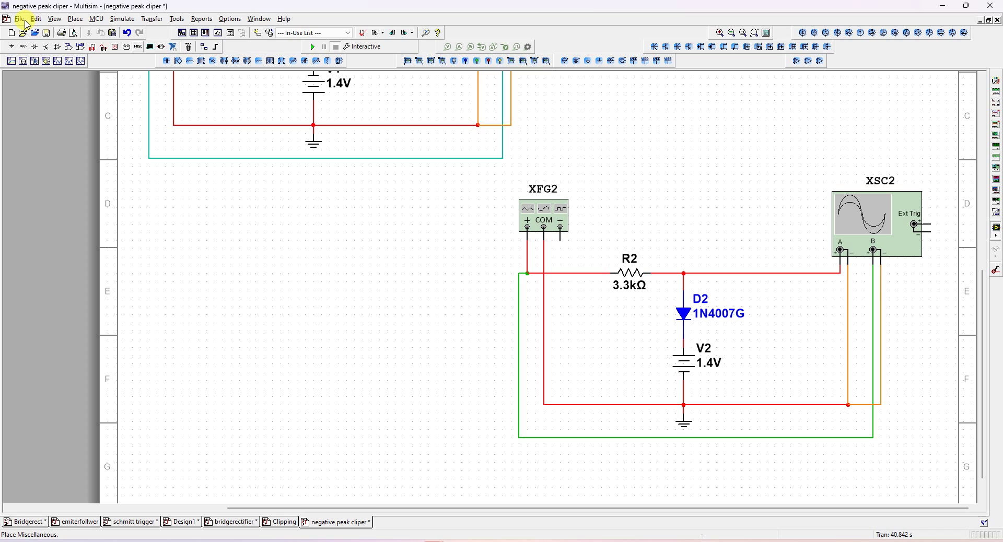
Save a copy of the design as "double ended clip" without the simulation data.
{"action": "key", "text": "ctrl+KP_Add"}
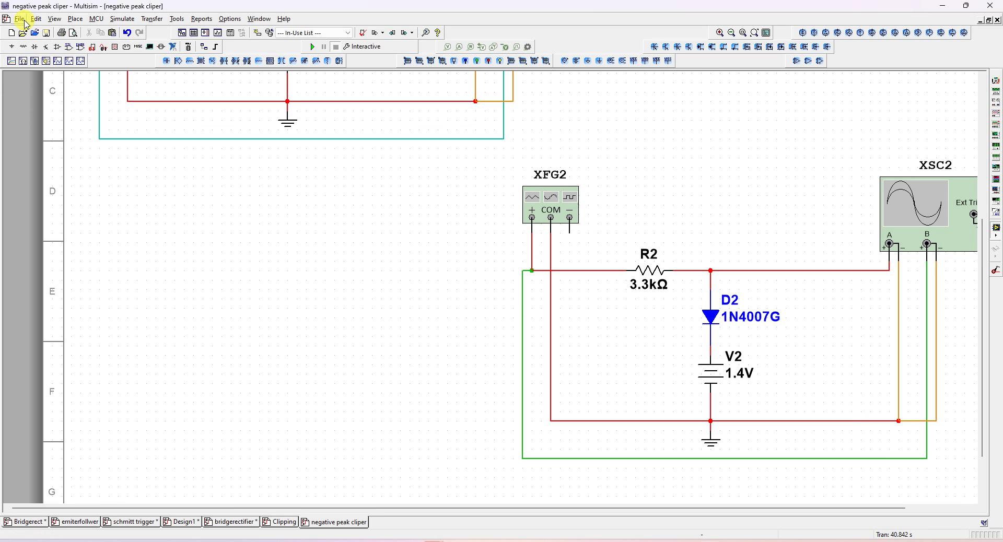
{"action": "left_click", "coordinate": [24, 19]}
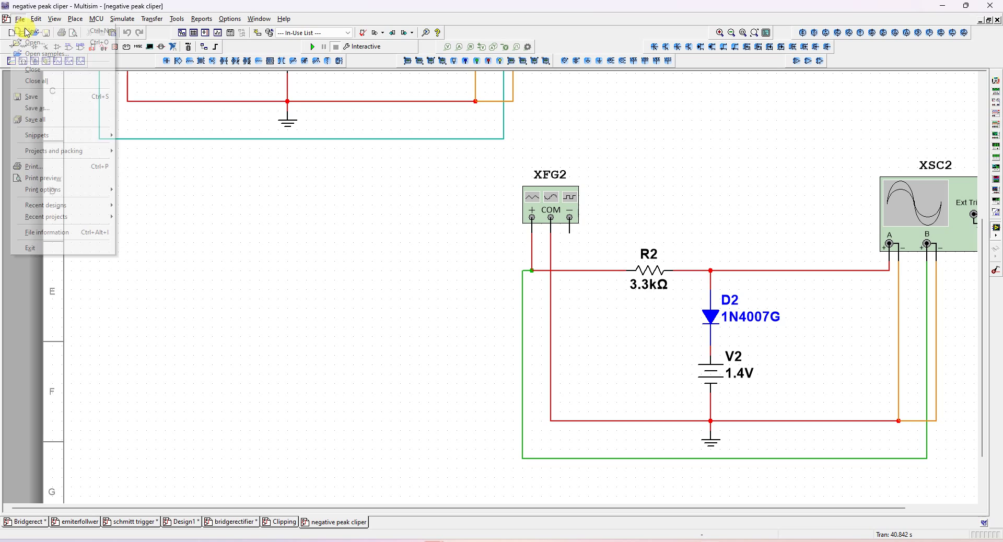
{"action": "left_click", "coordinate": [59, 110]}
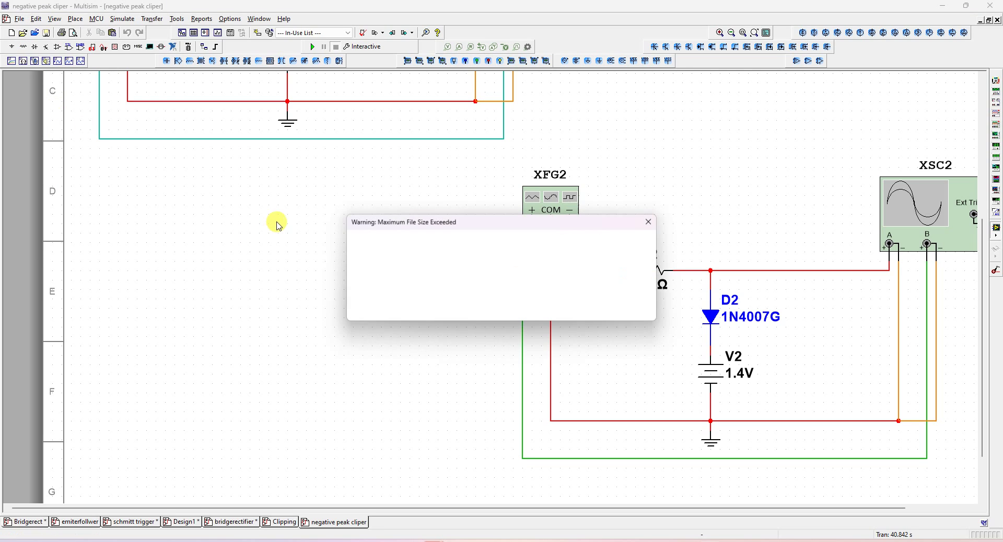
{"action": "left_click", "coordinate": [633, 244]}
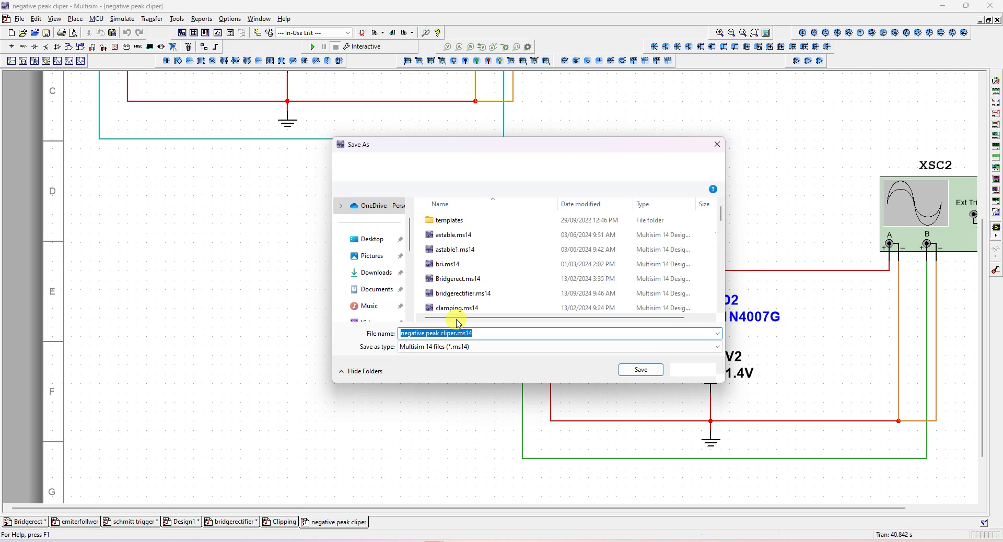
{"action": "type", "text": "dou"}
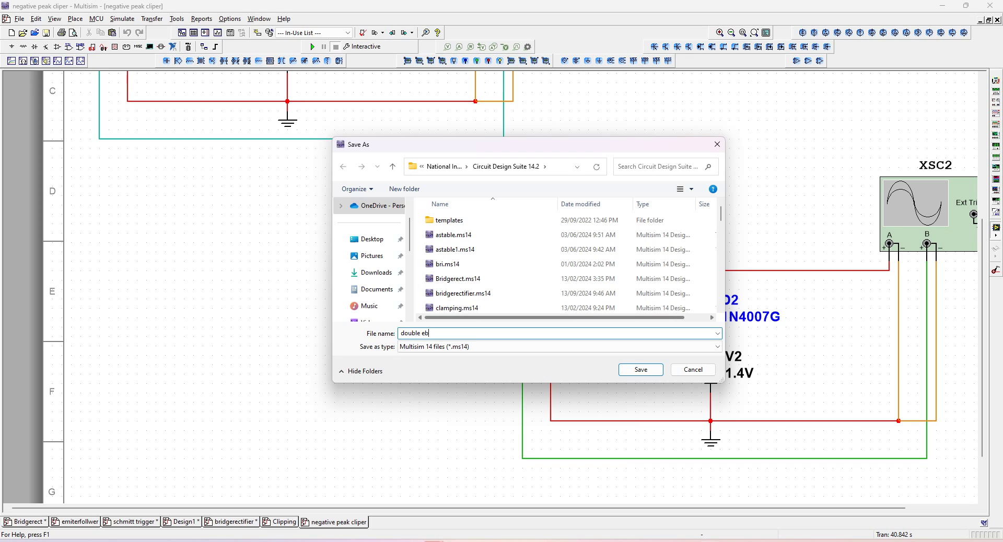
{"action": "type", "text": "ble ended"}
{"action": "type", "text": " c;"}
{"action": "left_click", "coordinate": [637, 370]}
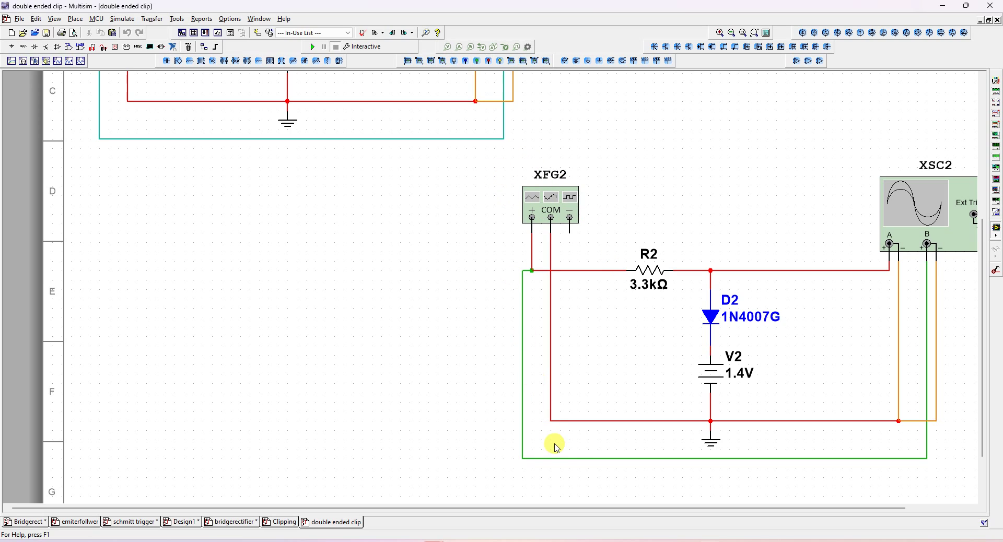
Delete function generator XFG2 and oscilloscope XSC2 together with their attached wires from the second circuit.
{"action": "double_click", "coordinate": [551, 194]}
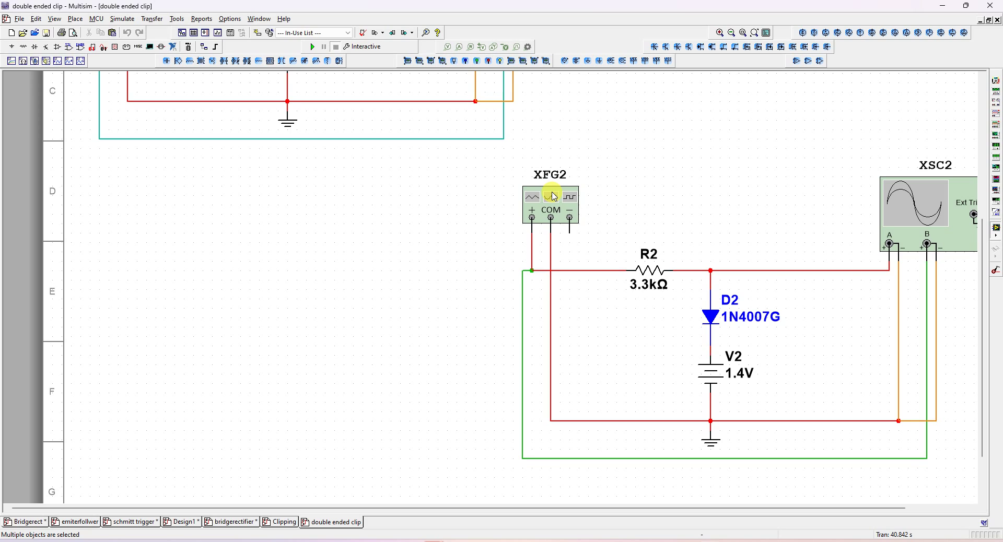
{"action": "left_click", "coordinate": [555, 197]}
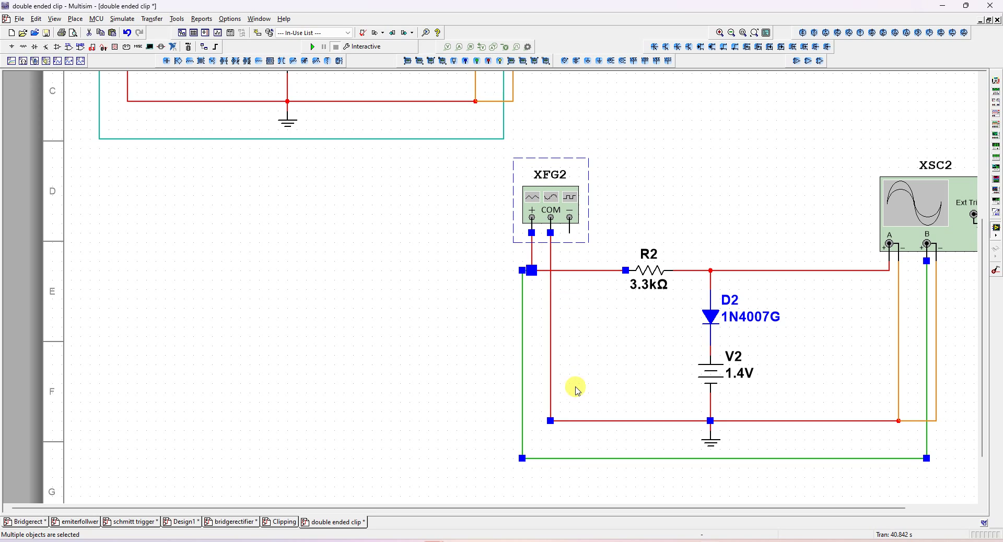
{"action": "key", "text": "Delete"}
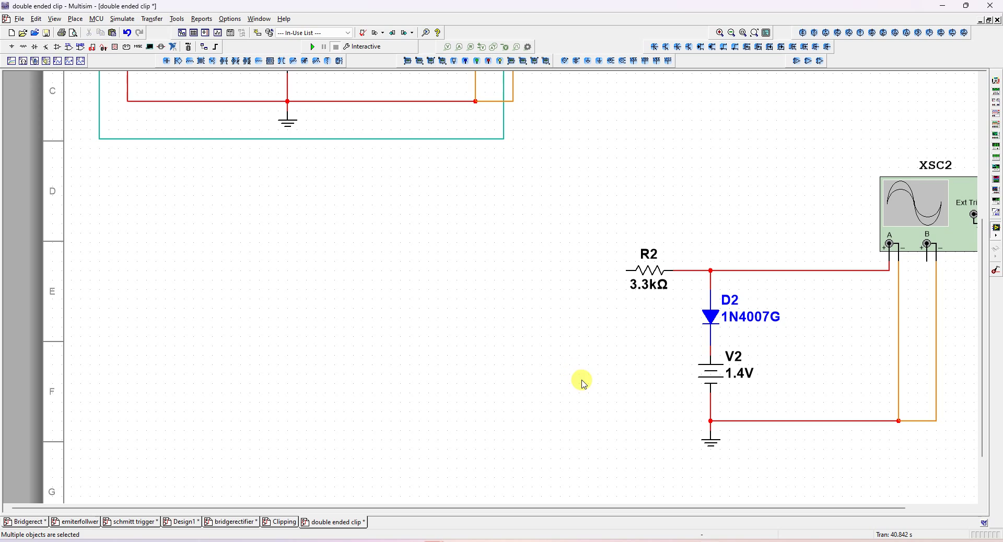
{"action": "left_click", "coordinate": [947, 191]}
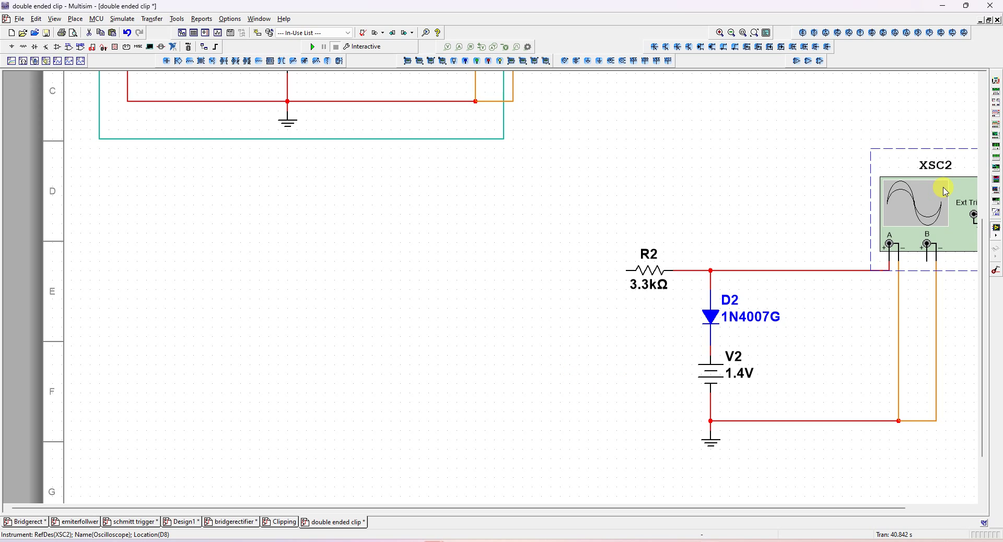
{"action": "key", "text": "Delete"}
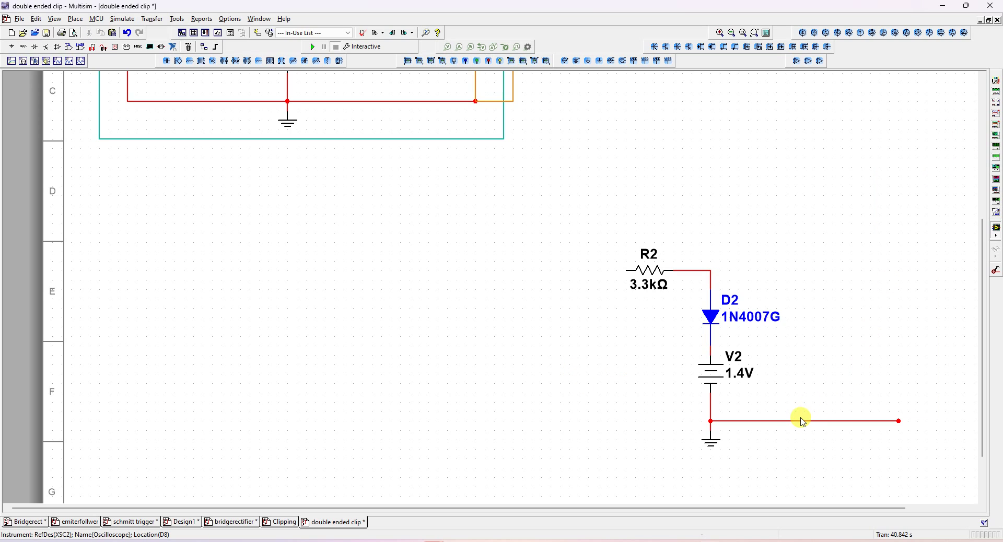
Delete the leftover ground wire and resistor R2 from the second circuit, keeping the D2–V2 branch.
{"action": "left_click", "coordinate": [803, 421]}
{"action": "key", "text": "Delete"}
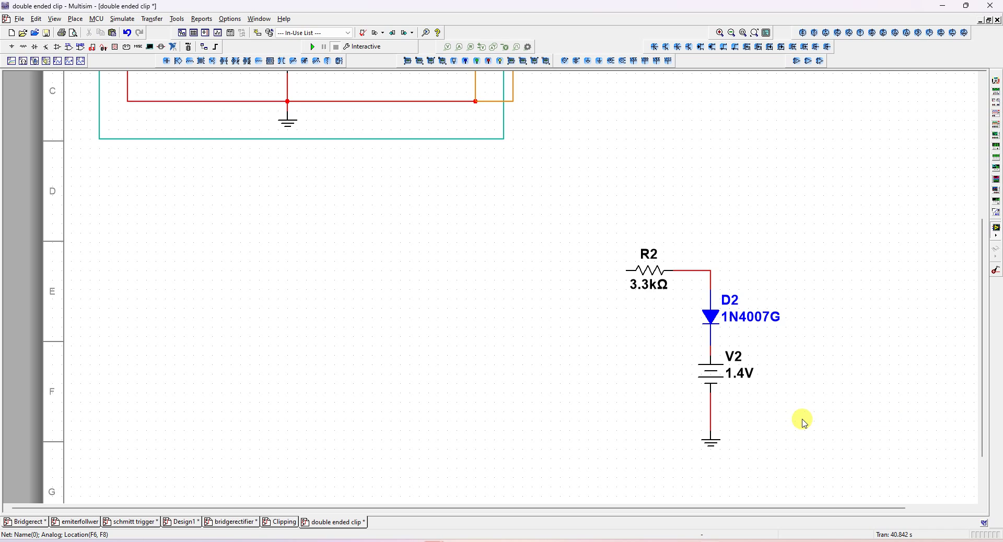
{"action": "left_click", "coordinate": [644, 278]}
{"action": "key", "text": "Delete"}
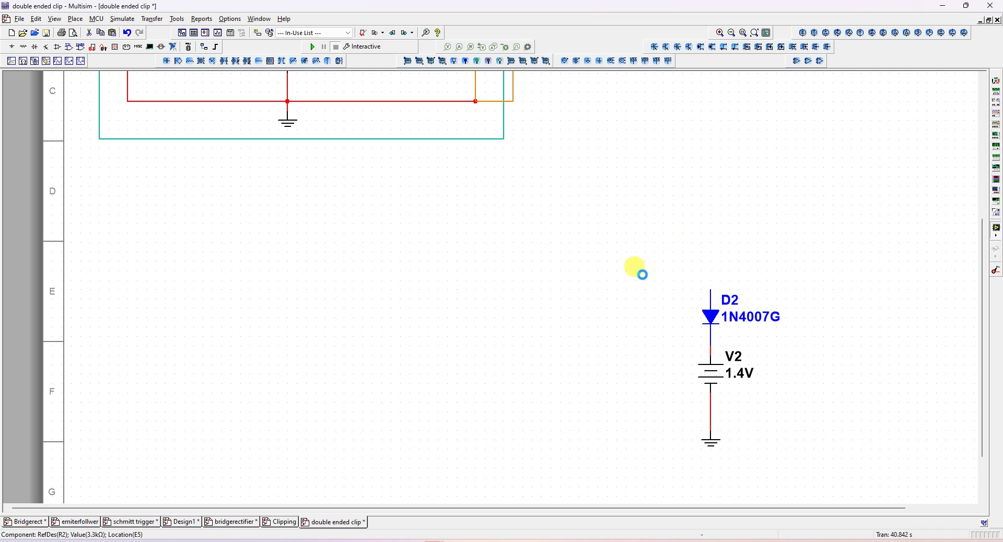
Move the whole first clipper circuit, from XFG1 to XSC1, about two sheet zones to the right and slightly down.
{"action": "scroll", "coordinate": [711, 227], "scroll_direction": "up", "scroll_amount": 3}
{"action": "scroll", "coordinate": [711, 227], "scroll_direction": "down", "scroll_amount": 4}
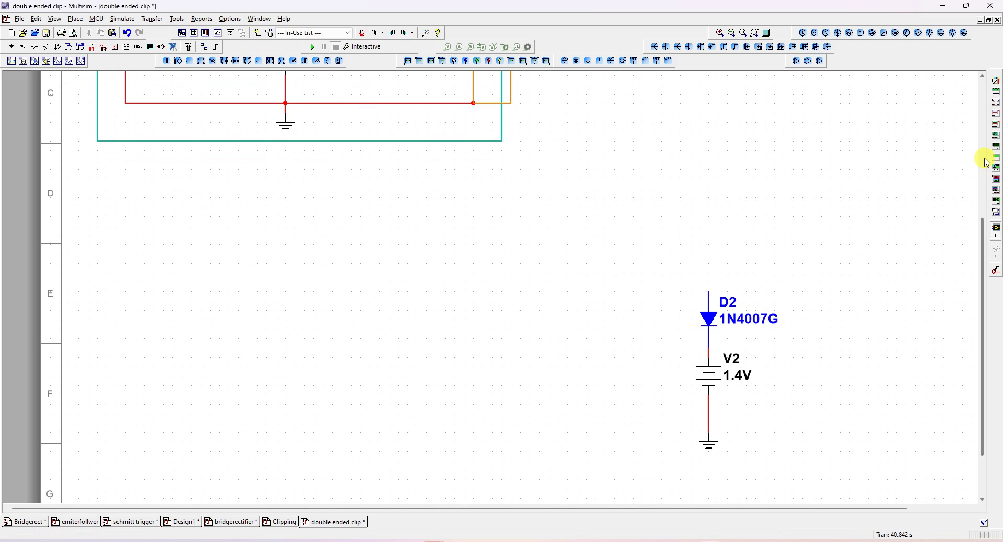
{"action": "scroll", "coordinate": [991, 165], "scroll_direction": "up", "scroll_amount": 5}
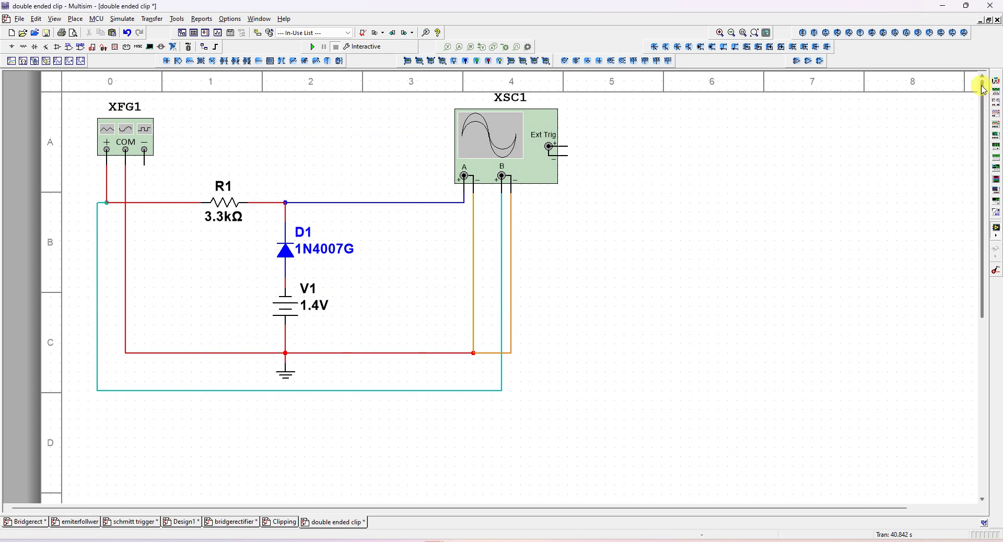
{"action": "left_click_drag", "start_coordinate": [70, 95], "coordinate": [604, 417]}
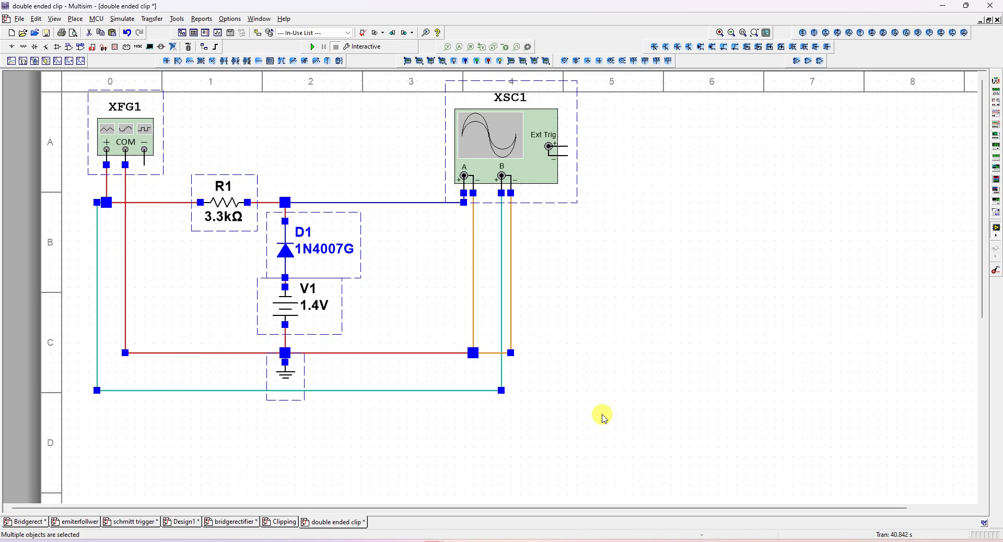
{"action": "key", "text": "Down"}
{"action": "key", "text": "Down"}
{"action": "key", "text": "Down"}
{"action": "key", "text": "Down"}
{"action": "key", "text": "Down"}
{"action": "key", "text": "Right"}
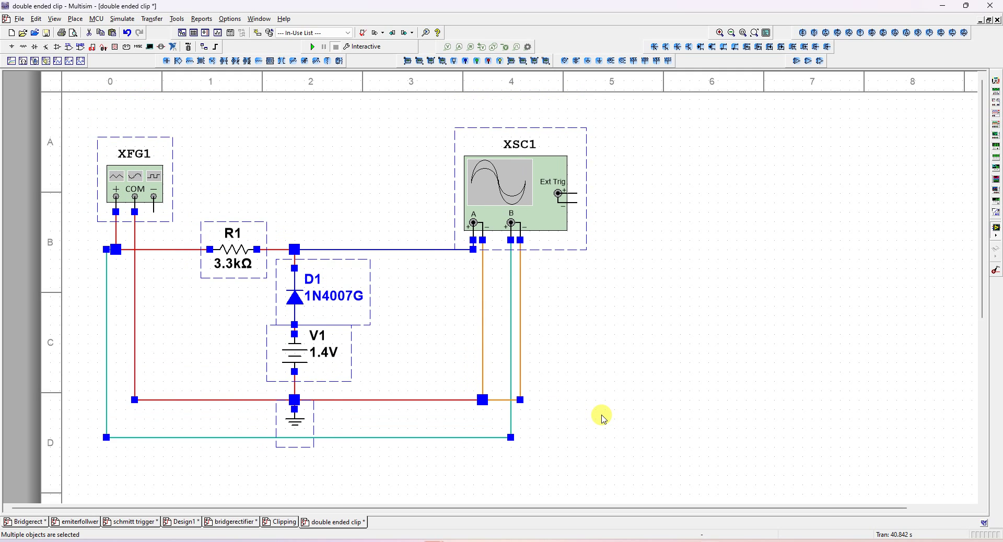
{"action": "key", "text": "Right"}
{"action": "key", "text": "Right"}
{"action": "key", "text": "Right"}
{"action": "key", "text": "Right"}
{"action": "key", "text": "Right"}
{"action": "key", "text": "Right"}
{"action": "key", "text": "Right"}
{"action": "key", "text": "Right"}
{"action": "key", "text": "Right"}
{"action": "key", "text": "Right"}
{"action": "key", "text": "Right"}
{"action": "key", "text": "Right"}
{"action": "key", "text": "Right"}
{"action": "key", "text": "Right"}
{"action": "key", "text": "Right"}
{"action": "key", "text": "Right"}
{"action": "key", "text": "Right"}
{"action": "key", "text": "Right"}
{"action": "key", "text": "Right"}
{"action": "key", "text": "Right"}
{"action": "key", "text": "Down"}
{"action": "key", "text": "Down"}
{"action": "key", "text": "Down"}
{"action": "key", "text": "Up"}
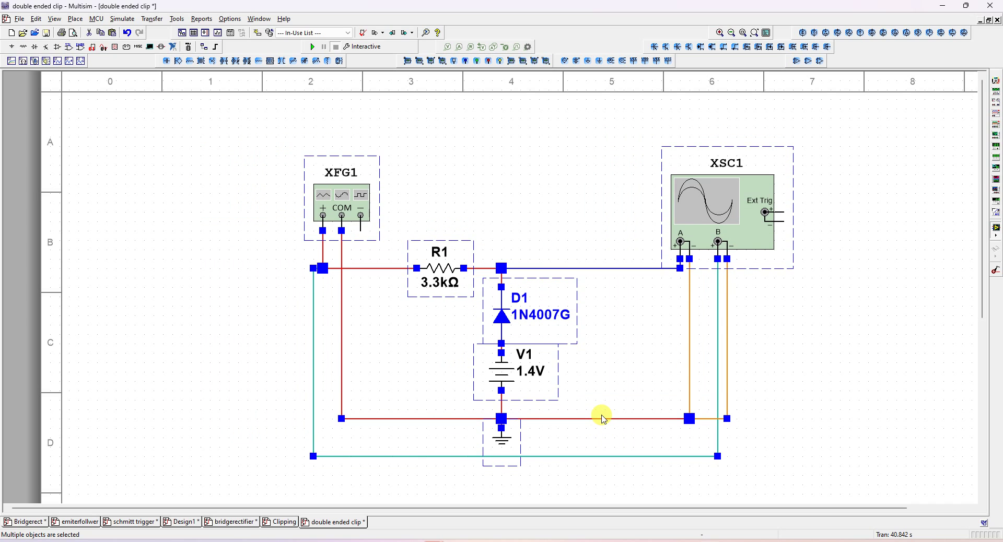
Move resistor R1 along its wire closer to XFG1, making room beside the D1–V1 branch.
{"action": "scroll", "coordinate": [676, 310], "scroll_direction": "down", "scroll_amount": 2}
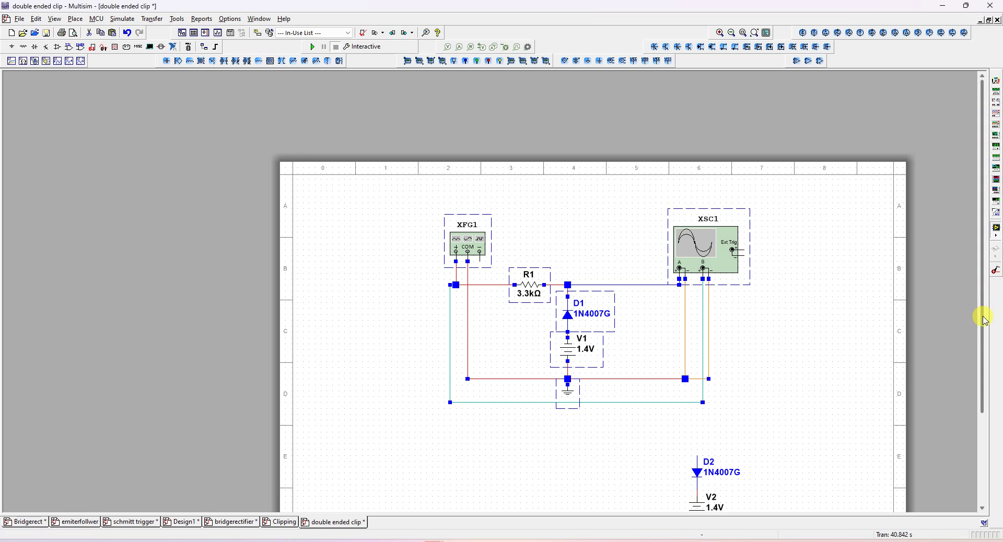
{"action": "left_click_drag", "start_coordinate": [985, 319], "coordinate": [972, 394]}
{"action": "left_click", "coordinate": [629, 204]}
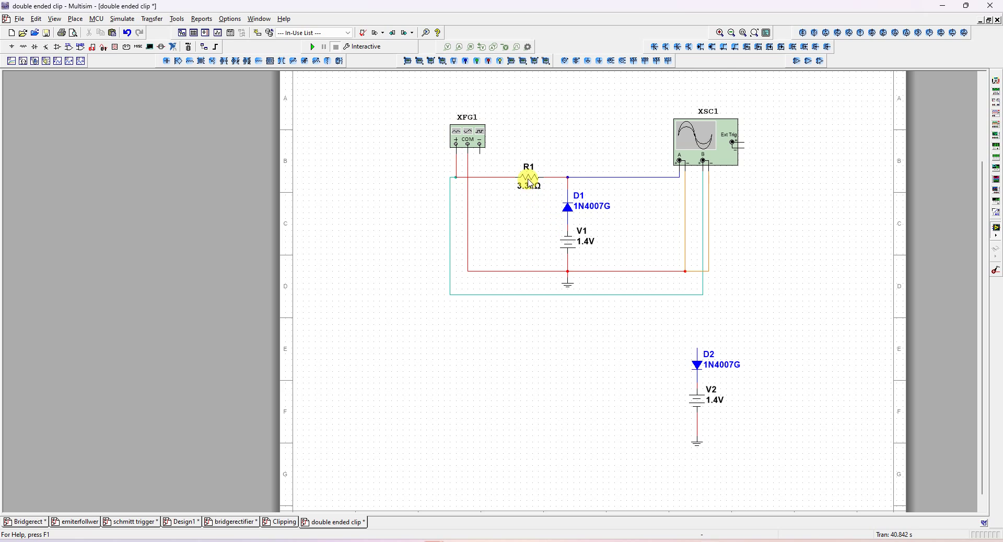
{"action": "left_click_drag", "start_coordinate": [530, 182], "coordinate": [494, 182]}
{"action": "left_click", "coordinate": [529, 230]}
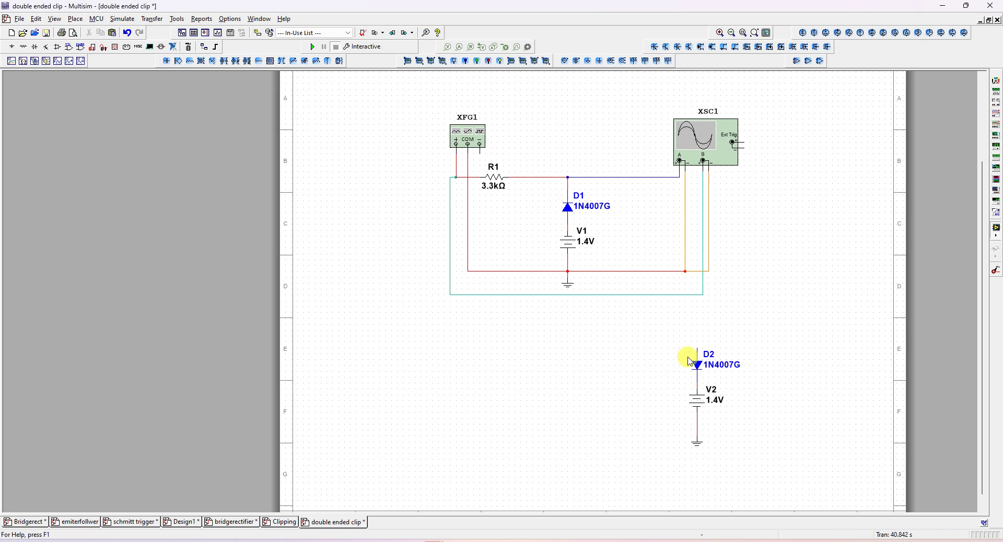
Delete the ground below V2 and move the D2–V2 branch into the first circuit, between R1 and the D1–V1 branch.
{"action": "left_click", "coordinate": [693, 449]}
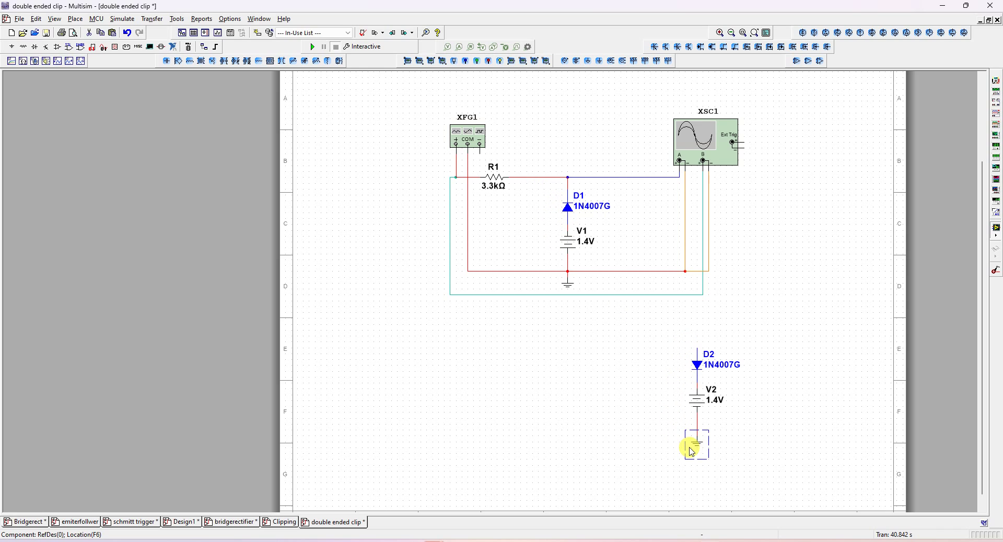
{"action": "left_click_drag", "start_coordinate": [676, 332], "coordinate": [745, 442]}
{"action": "key", "text": "Up"}
{"action": "key", "text": "Up"}
{"action": "key", "text": "Up"}
{"action": "key", "text": "Up"}
{"action": "key", "text": "Up"}
{"action": "key", "text": "Up"}
{"action": "key", "text": "Up"}
{"action": "key", "text": "Up"}
{"action": "key", "text": "Up"}
{"action": "key", "text": "Up"}
{"action": "key", "text": "Up"}
{"action": "key", "text": "Up"}
{"action": "key", "text": "Up"}
{"action": "key", "text": "Up"}
{"action": "key", "text": "Up"}
{"action": "key", "text": "Up"}
{"action": "key", "text": "Up"}
{"action": "key", "text": "Up"}
{"action": "key", "text": "Up"}
{"action": "key", "text": "Up"}
{"action": "key", "text": "Up"}
{"action": "key", "text": "Up"}
{"action": "key", "text": "Up"}
{"action": "key", "text": "Up"}
{"action": "key", "text": "Up"}
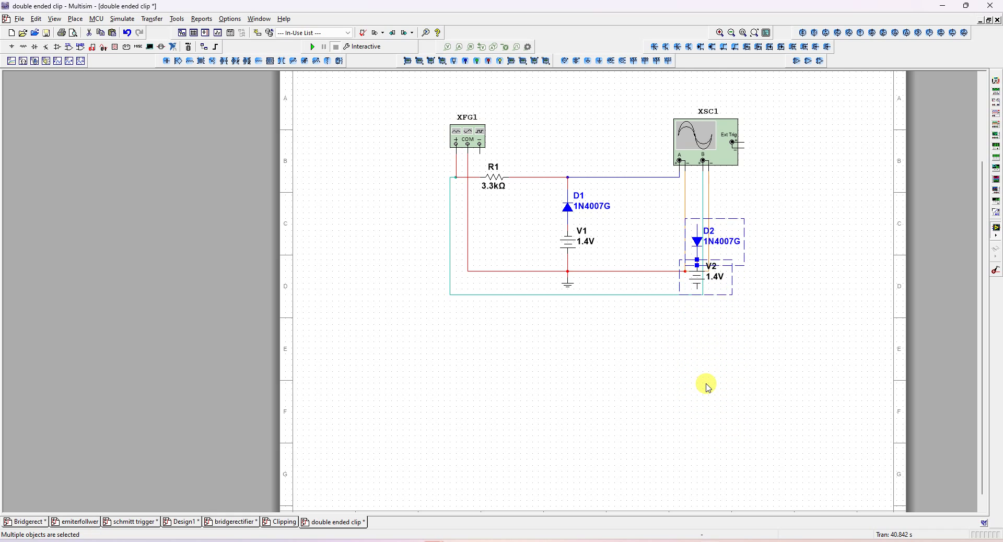
{"action": "key", "text": "Left"}
{"action": "key", "text": "Left"}
{"action": "key", "text": "Left"}
{"action": "key", "text": "Left"}
{"action": "key", "text": "Left"}
{"action": "key", "text": "Left"}
{"action": "key", "text": "Left"}
{"action": "key", "text": "Left"}
{"action": "key", "text": "Left"}
{"action": "key", "text": "Left"}
{"action": "key", "text": "Left"}
{"action": "key", "text": "Left"}
{"action": "key", "text": "Left"}
{"action": "key", "text": "Left"}
{"action": "key", "text": "Left"}
{"action": "key", "text": "Left"}
{"action": "key", "text": "Left"}
{"action": "key", "text": "Left"}
{"action": "key", "text": "Left"}
{"action": "key", "text": "Left"}
{"action": "key", "text": "Left"}
{"action": "key", "text": "Left"}
{"action": "key", "text": "Left"}
{"action": "key", "text": "Left"}
{"action": "key", "text": "Left"}
{"action": "key", "text": "Left"}
{"action": "key", "text": "Left"}
{"action": "key", "text": "Left"}
{"action": "key", "text": "Left"}
{"action": "key", "text": "Left"}
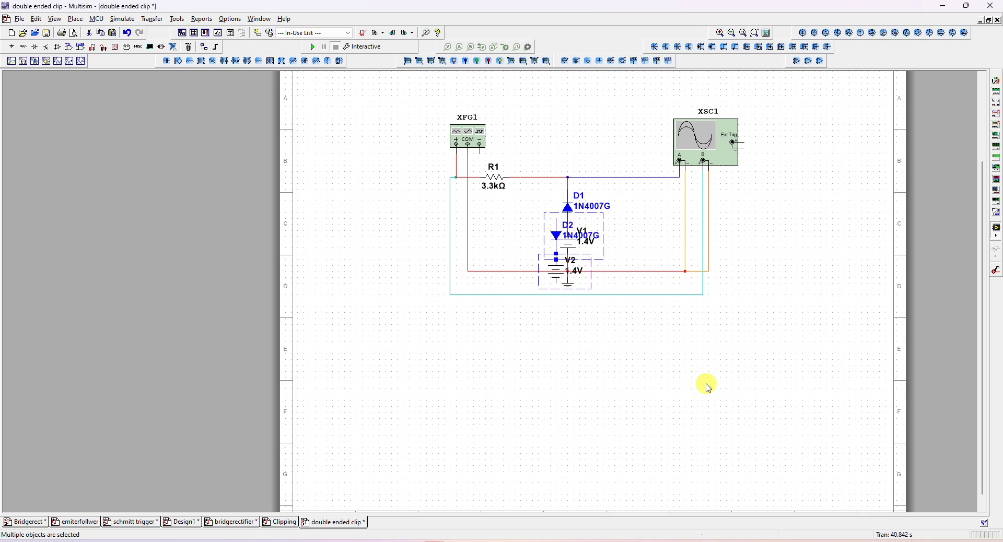
{"action": "key", "text": "Up"}
{"action": "key", "text": "Up"}
{"action": "key", "text": "Up"}
{"action": "key", "text": "Up"}
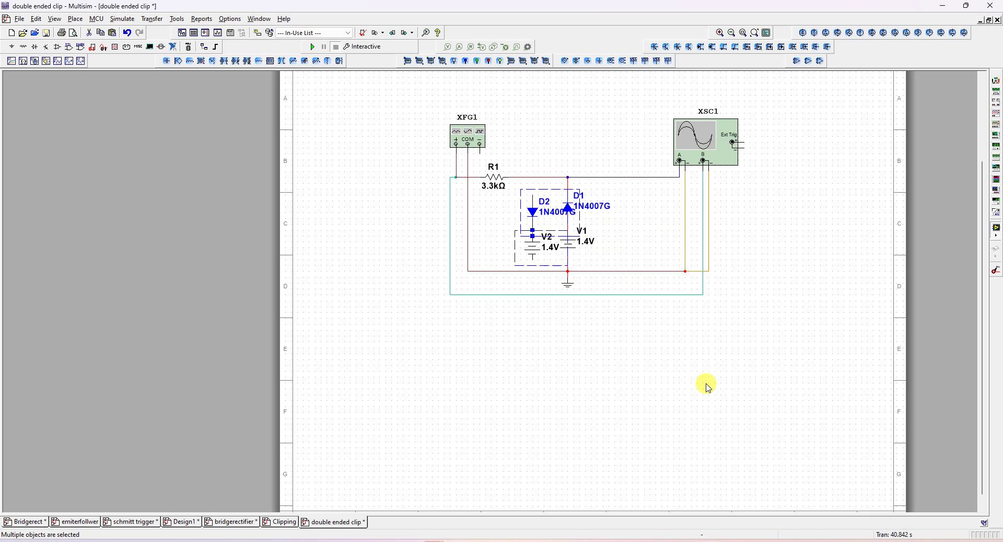
Nudge the D2–V2 branch up two grid steps so D2's open end sits just below the R1 output wire.
{"action": "key", "text": "Up"}
{"action": "key", "text": "Up"}
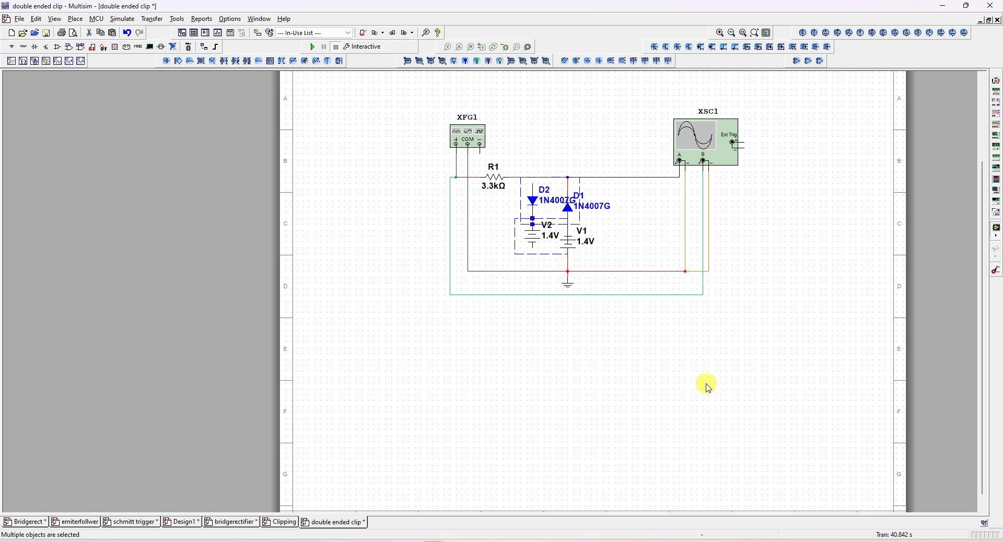
{"action": "left_click", "coordinate": [572, 315]}
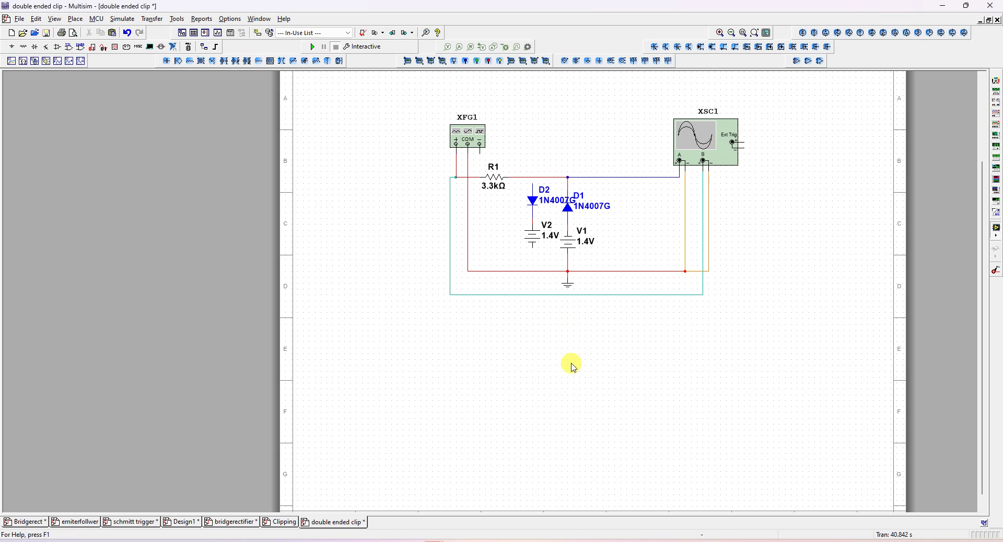
Wire D2's open end to the R1 output line and V2's lower terminal to the ground line.
{"action": "left_click", "coordinate": [532, 194]}
{"action": "left_click", "coordinate": [531, 178]}
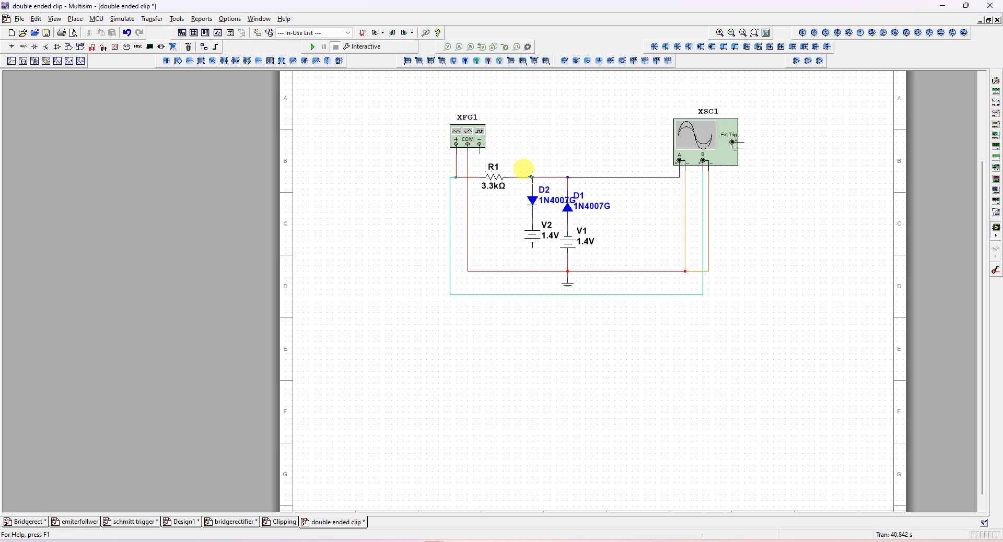
{"action": "left_click", "coordinate": [533, 244]}
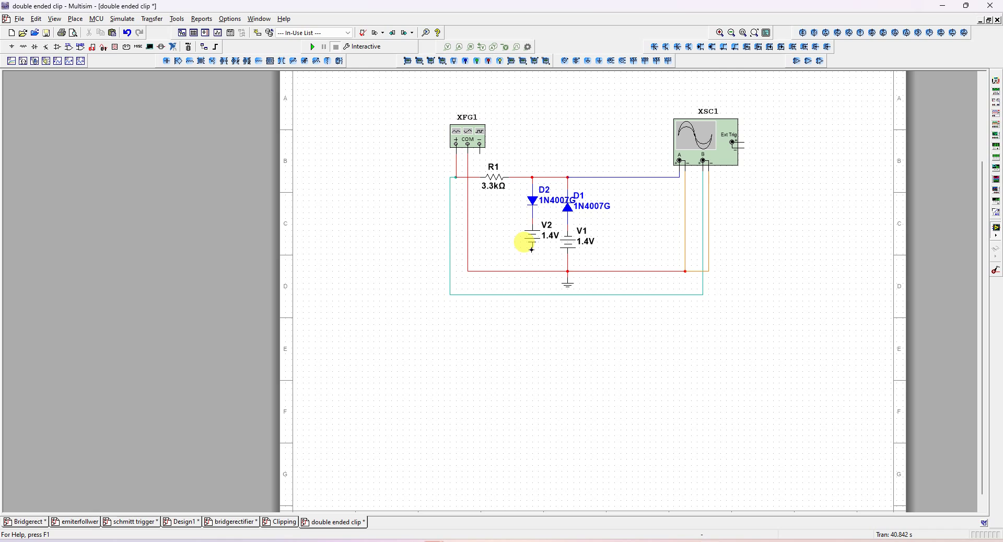
{"action": "left_click", "coordinate": [533, 271]}
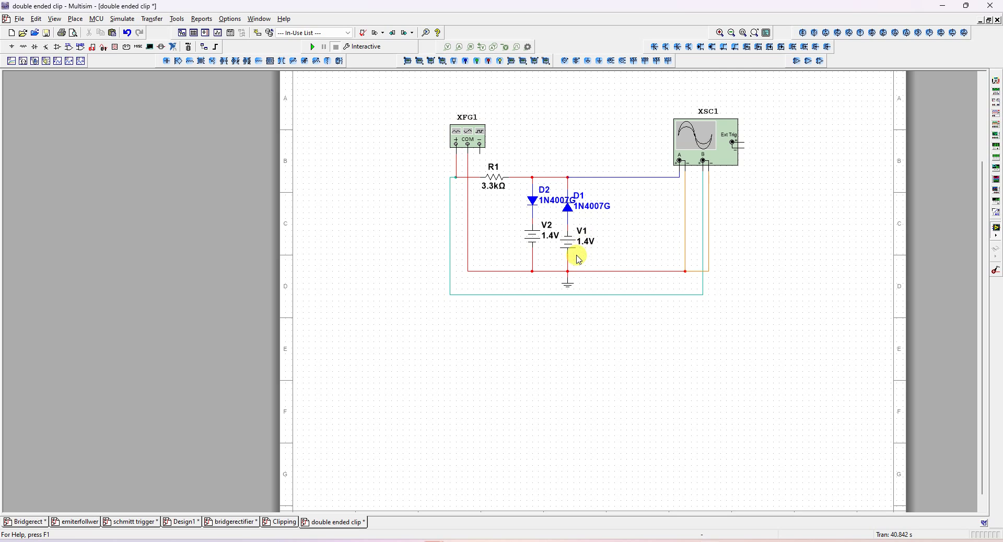
{"action": "left_click", "coordinate": [568, 183]}
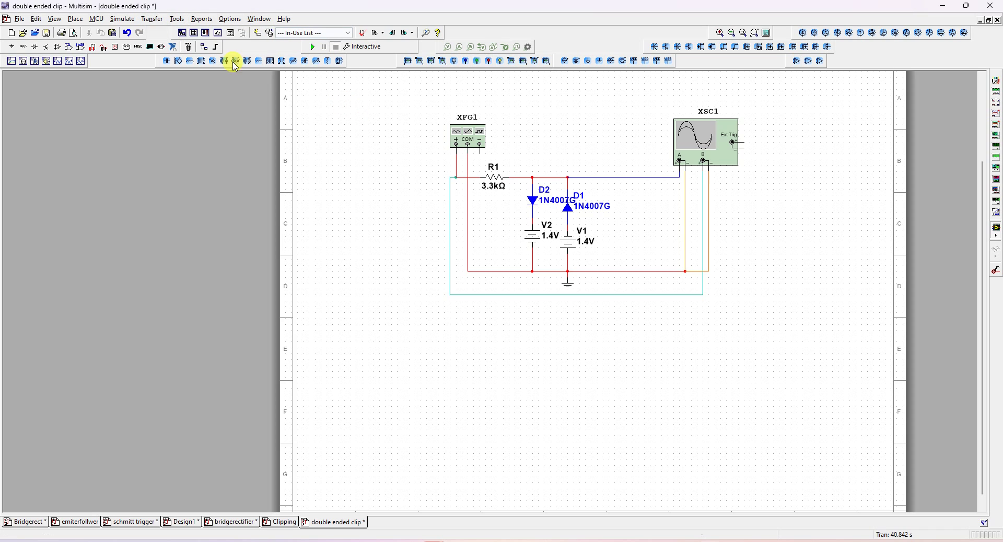
Add the text label "Double Ended Clipper" on the sheet below the circuit.
{"action": "left_click", "coordinate": [80, 20]}
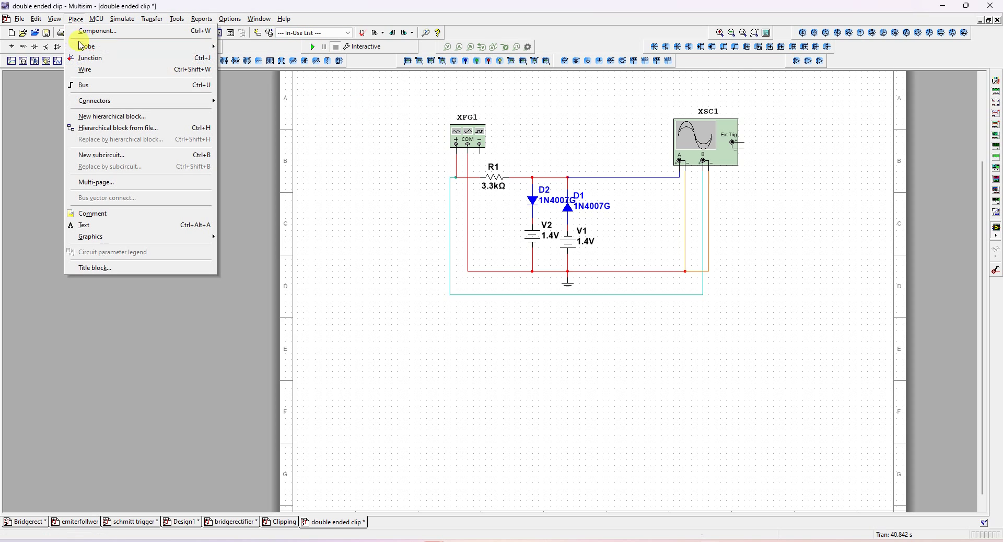
{"action": "left_click", "coordinate": [107, 225]}
{"action": "left_click", "coordinate": [470, 323]}
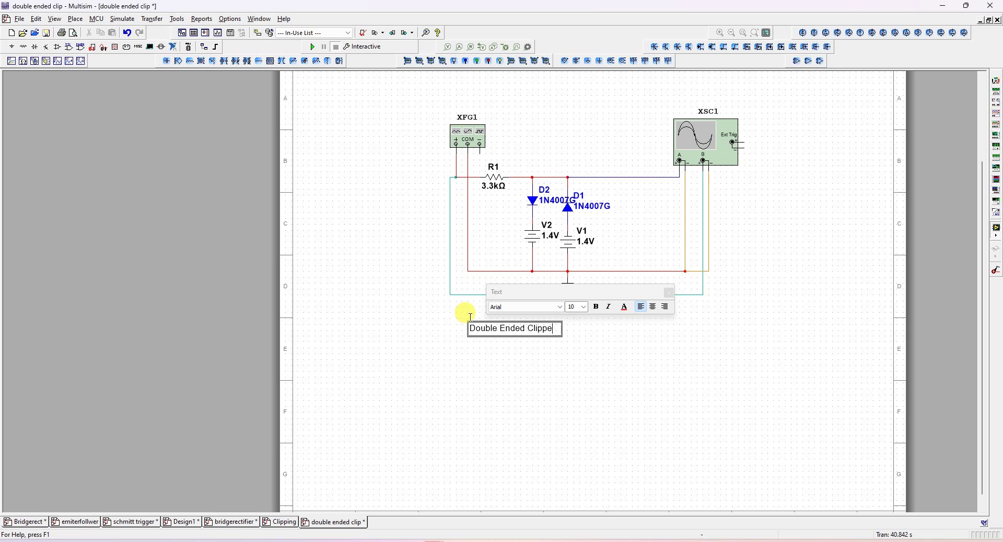
{"action": "left_click", "coordinate": [491, 381]}
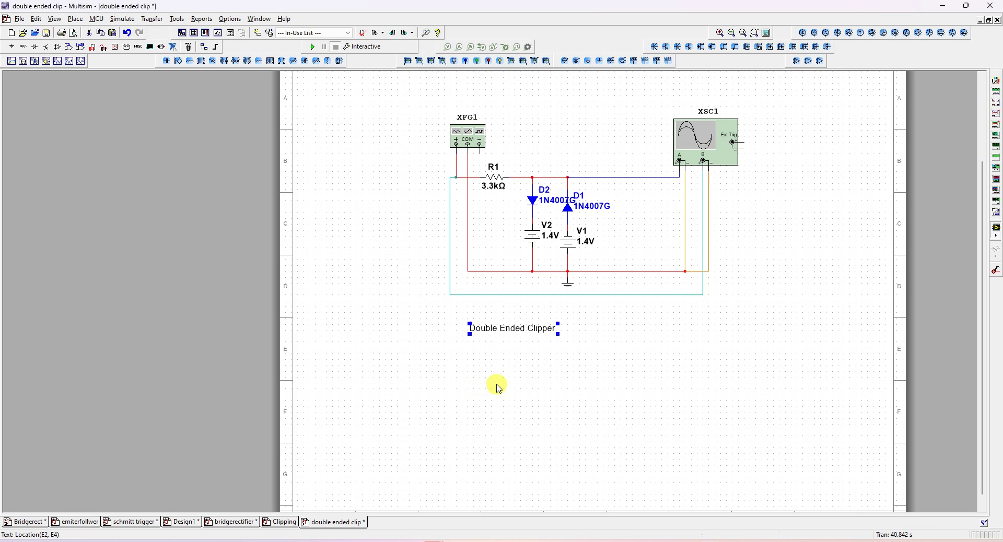
{"action": "left_click", "coordinate": [364, 223]}
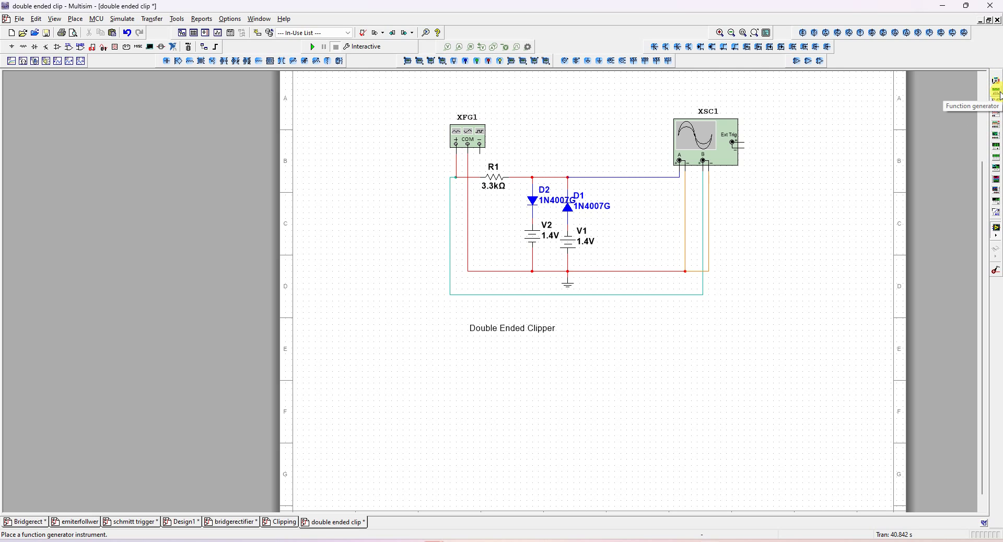
Examine the waveform, frequency, amplitude and offset settings of function generator XFG1.
{"action": "double_click", "coordinate": [459, 139]}
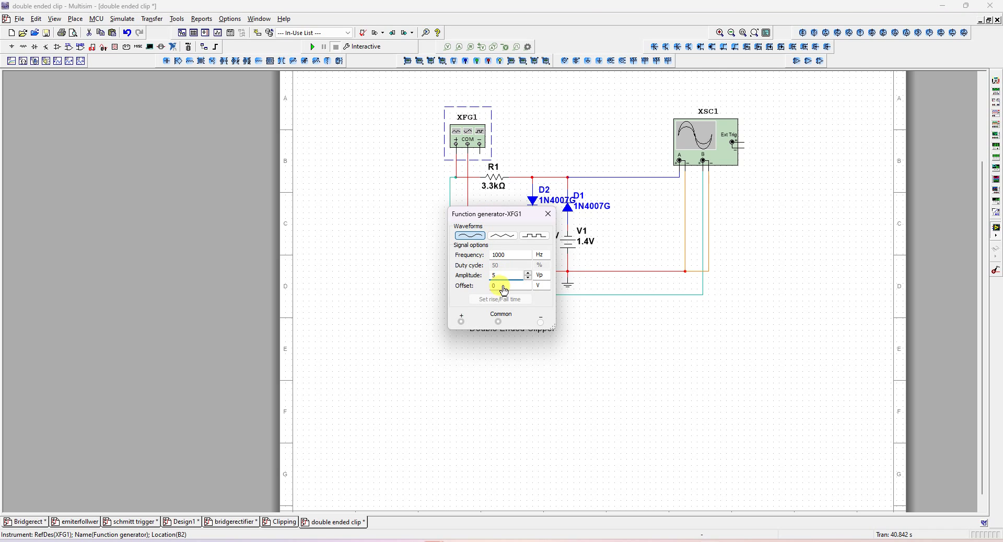
{"action": "left_click", "coordinate": [548, 214]}
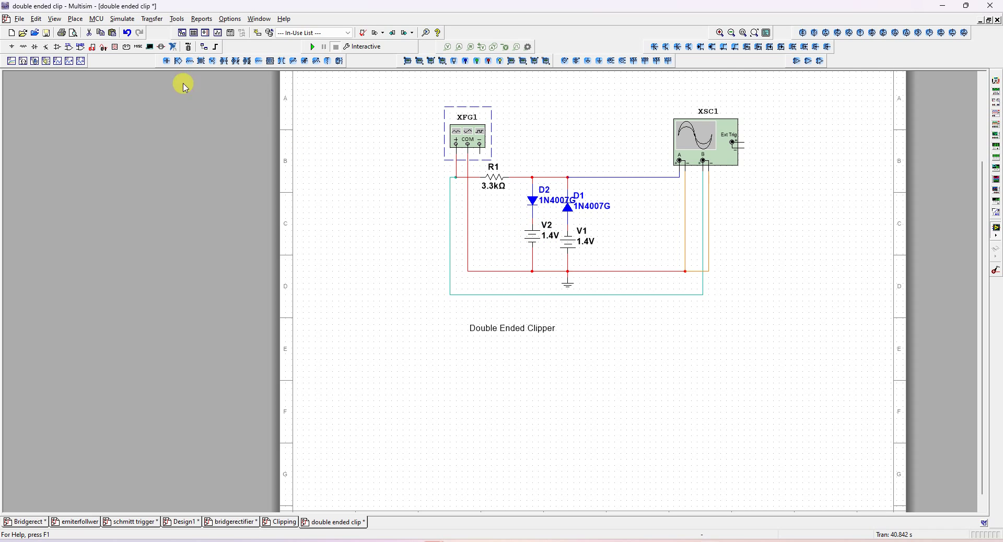
Look up DC_POWER under power sources and AC_VOLTAGE under signal voltage sources in the component library without placing anything.
{"action": "left_click", "coordinate": [75, 18]}
{"action": "left_click", "coordinate": [95, 33]}
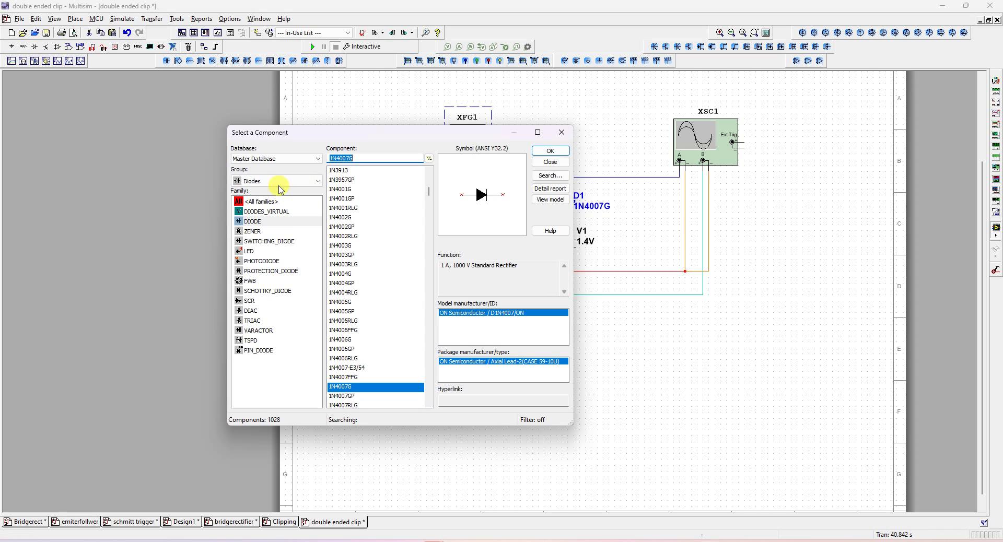
{"action": "left_click", "coordinate": [261, 181]}
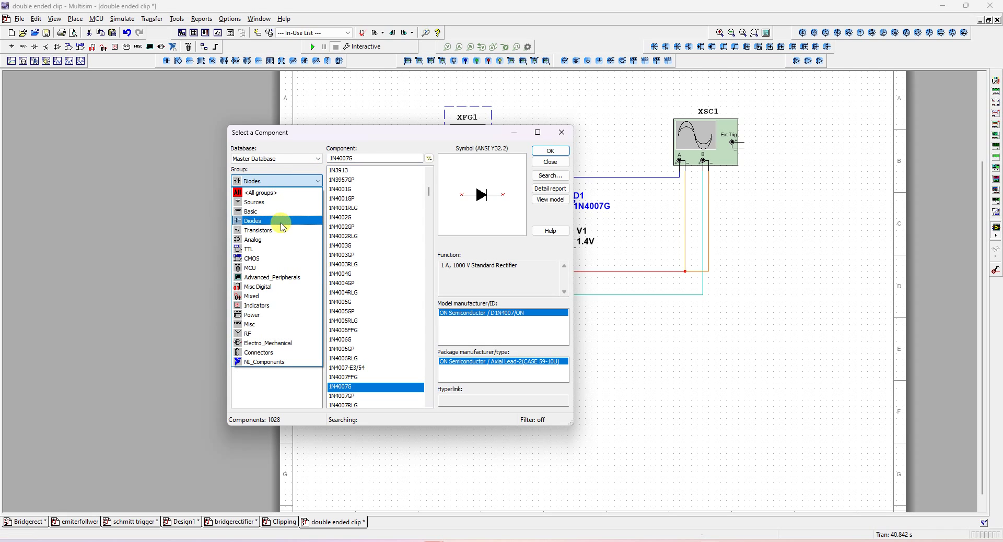
{"action": "left_click", "coordinate": [277, 204]}
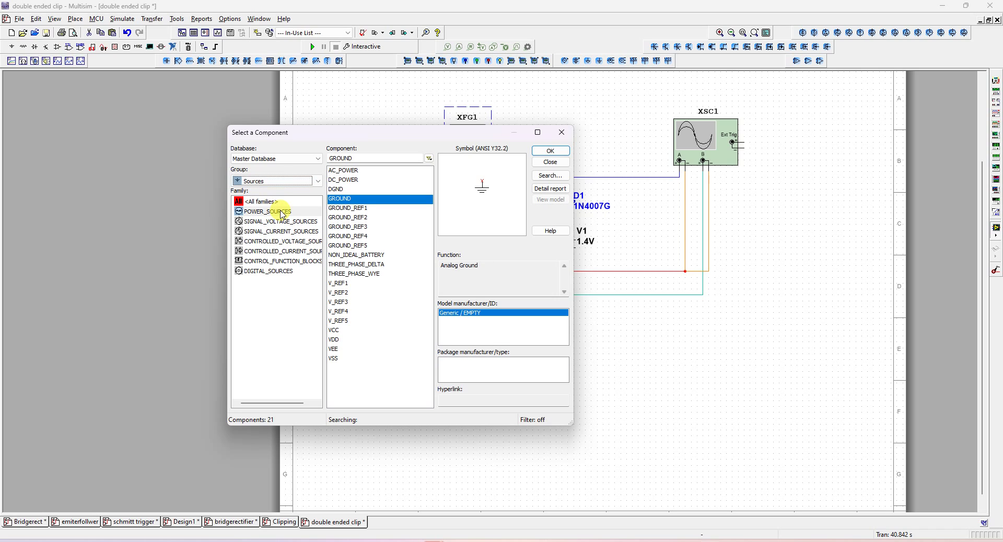
{"action": "left_click", "coordinate": [282, 212]}
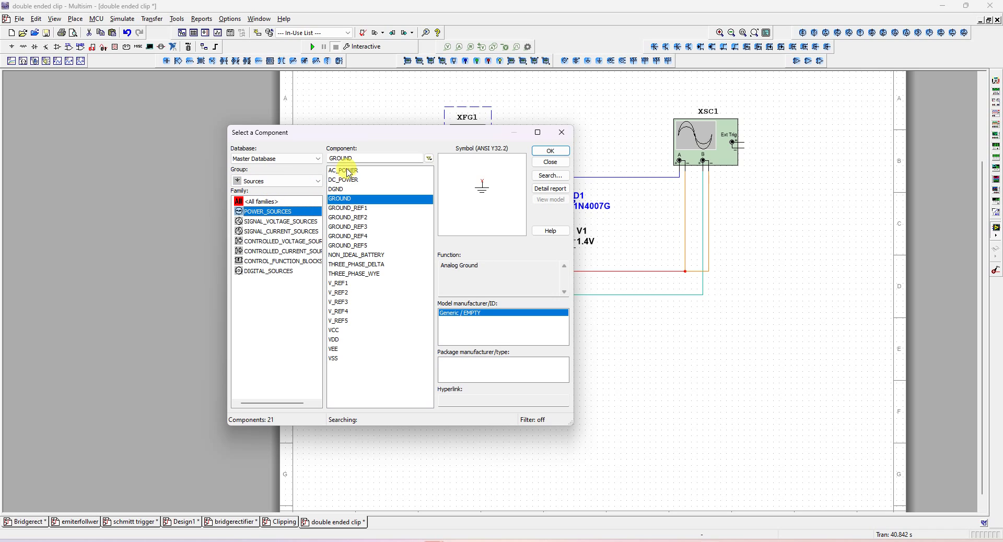
{"action": "left_click", "coordinate": [343, 181]}
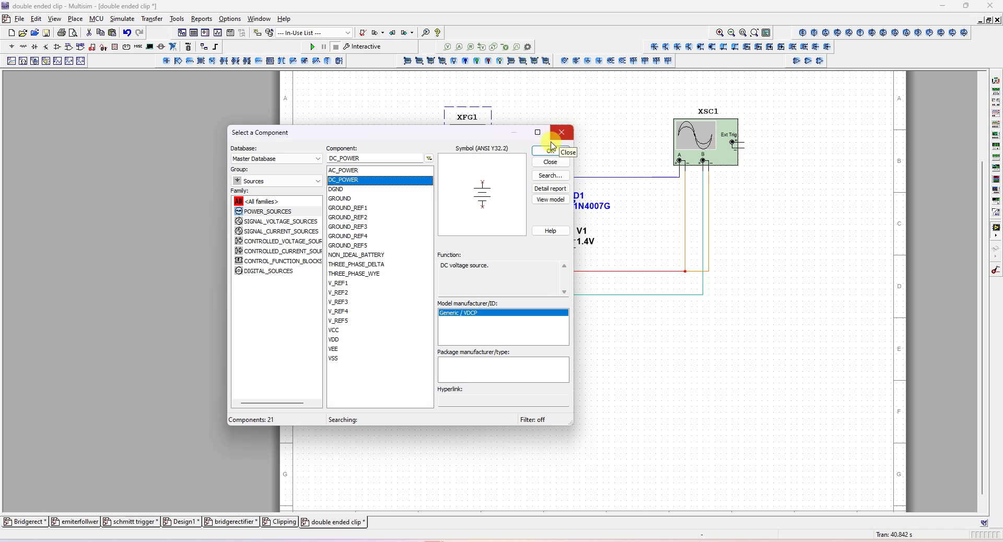
{"action": "left_click", "coordinate": [257, 224]}
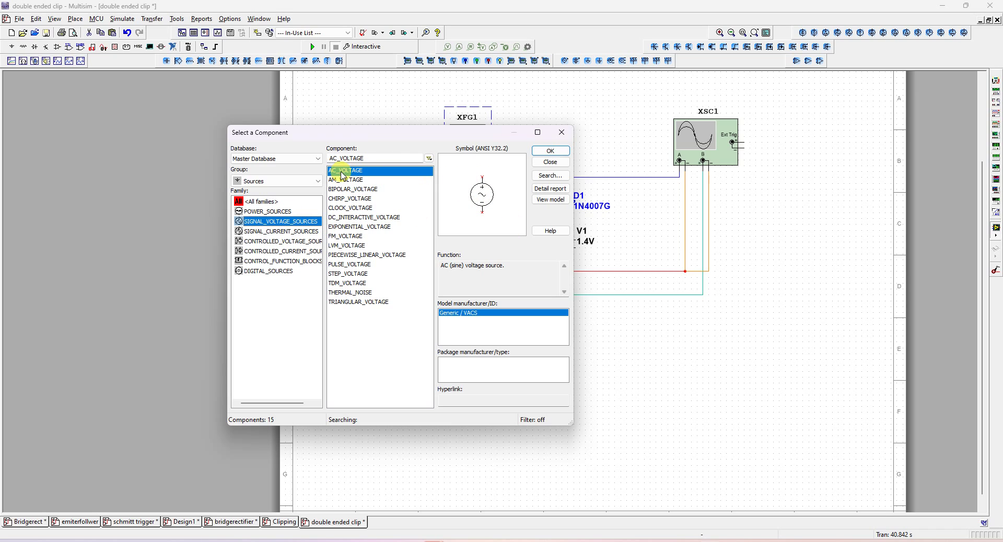
{"action": "left_click", "coordinate": [562, 133]}
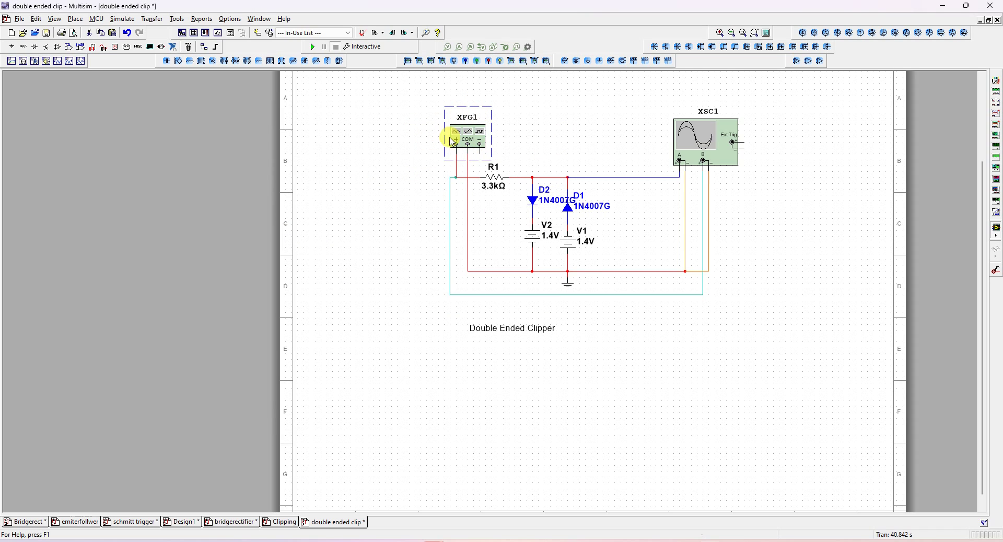
Switch to BEC303_EPC_LABMANUAL in Nitro Pro to examine the double ended clipper circuit, and return to the Multisim schematic.
{"action": "mouse_move", "coordinate": [544, 538]}
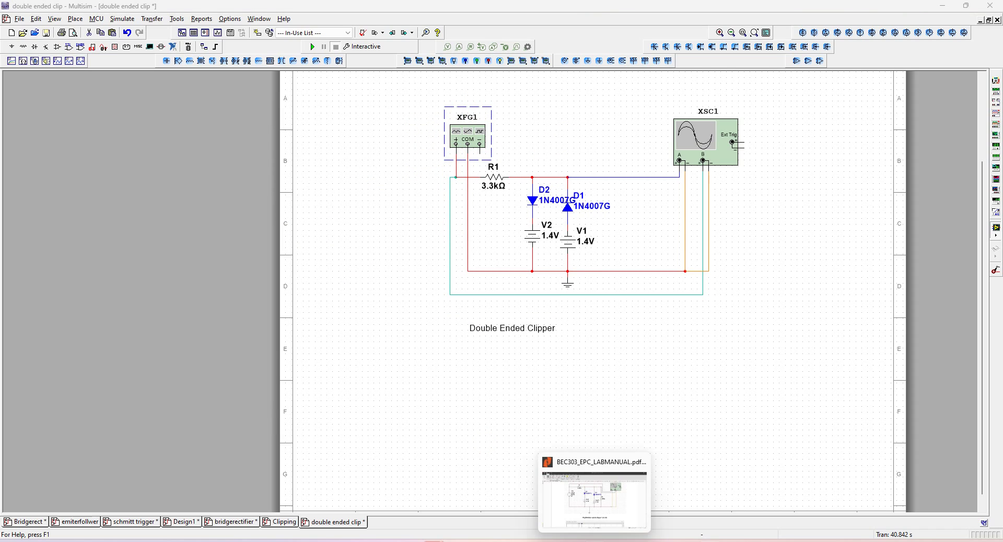
{"action": "left_click", "coordinate": [540, 511]}
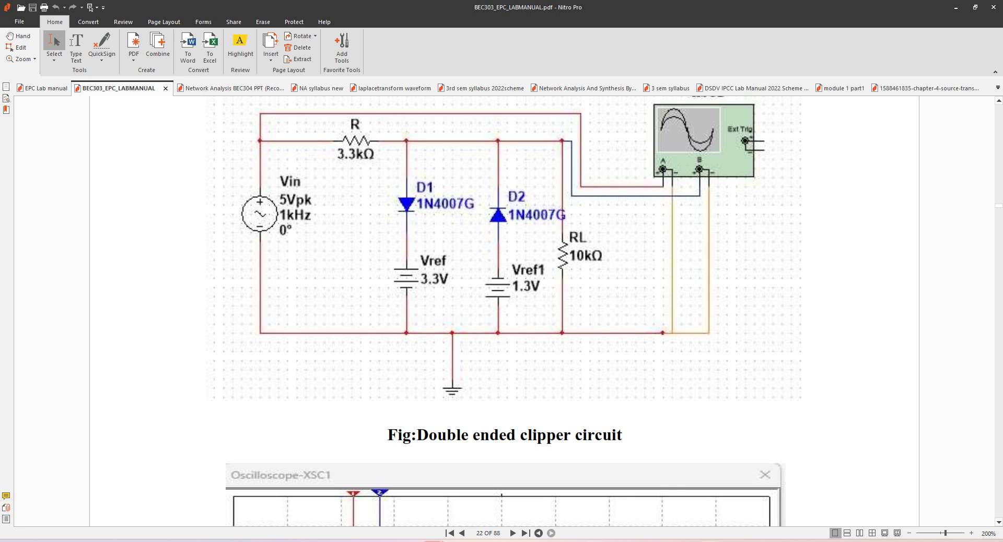
{"action": "key", "text": "alt+Tab"}
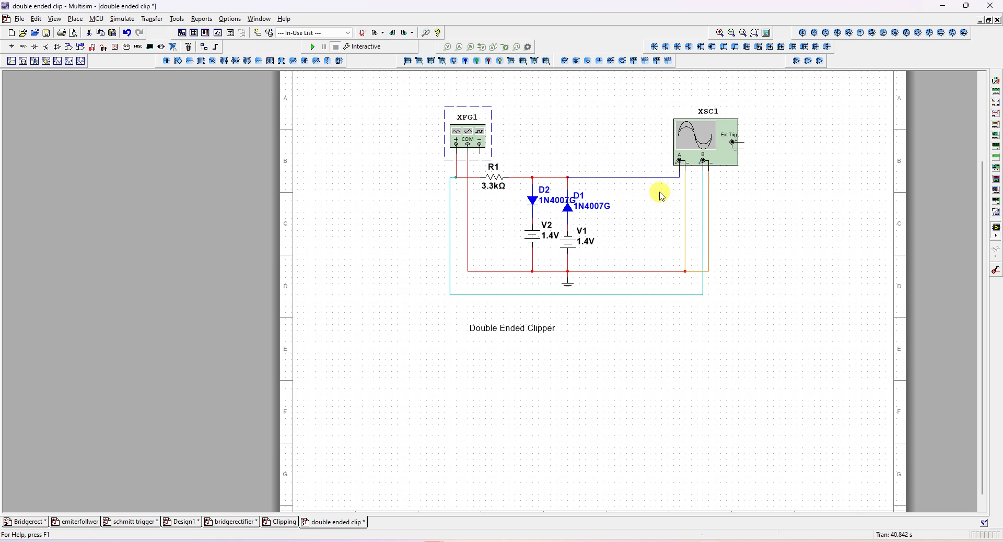
Run the simulation and compare output with input on oscilloscope XSC1, switching channel B to AC and back to 0.
{"action": "left_click", "coordinate": [312, 46]}
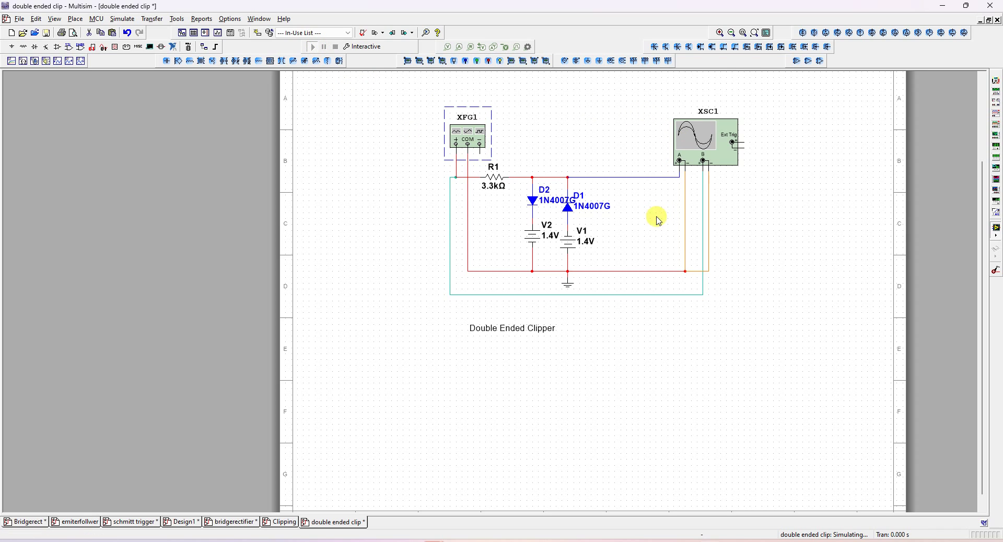
{"action": "double_click", "coordinate": [684, 144]}
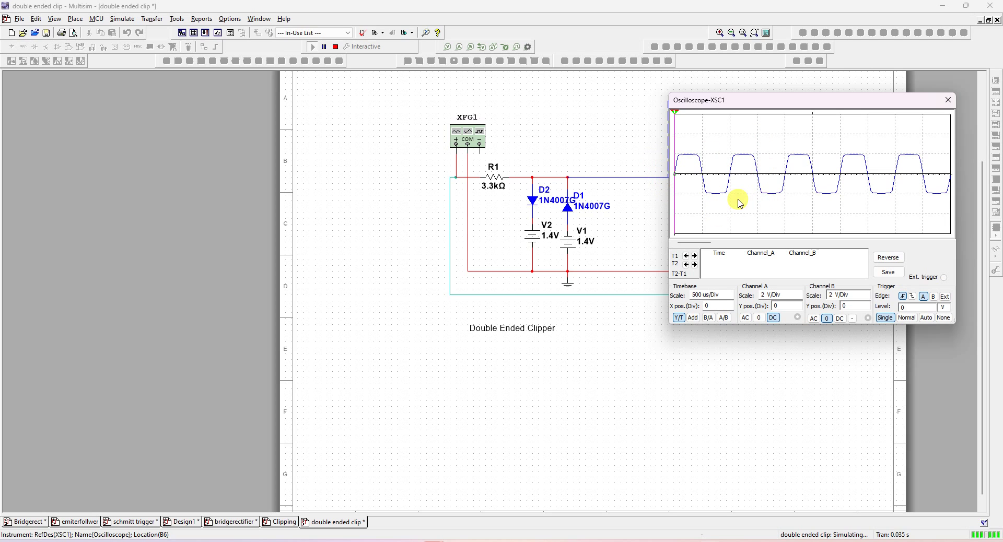
{"action": "left_click_drag", "start_coordinate": [776, 101], "coordinate": [837, 205]}
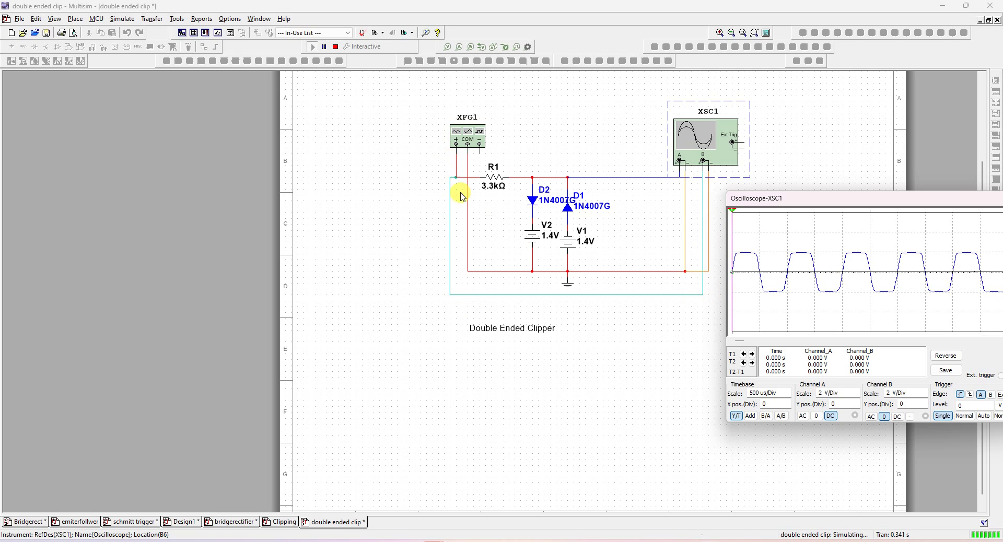
{"action": "left_click", "coordinate": [871, 416]}
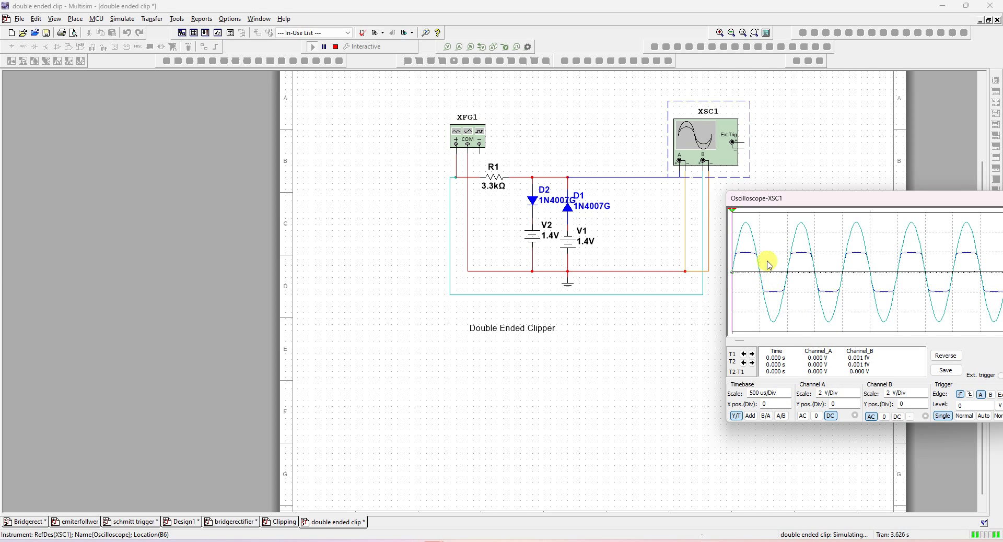
{"action": "left_click", "coordinate": [884, 417]}
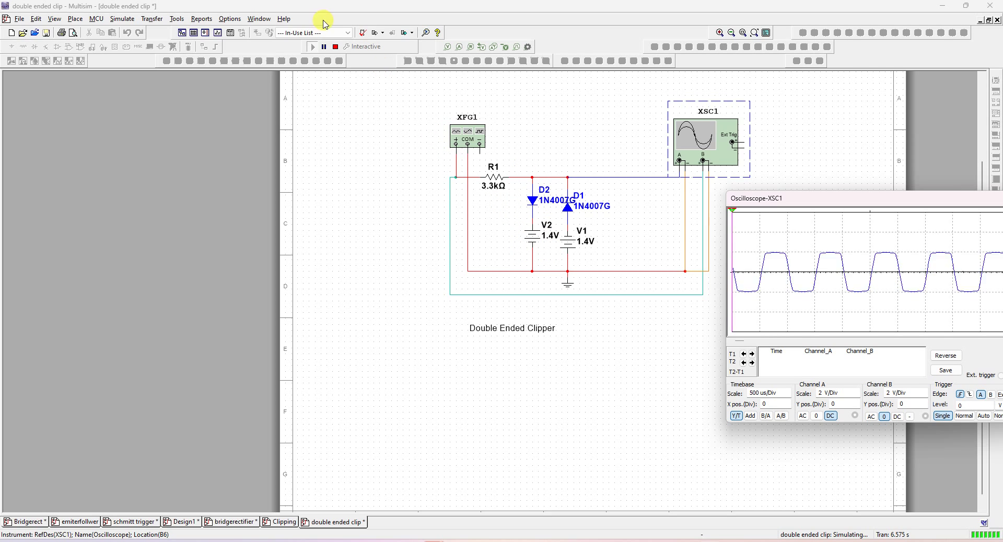
Stop the simulation, set the voltage of DC source V2 to 3.4 V, and rerun the simulation.
{"action": "left_click", "coordinate": [331, 46]}
{"action": "left_click", "coordinate": [337, 48]}
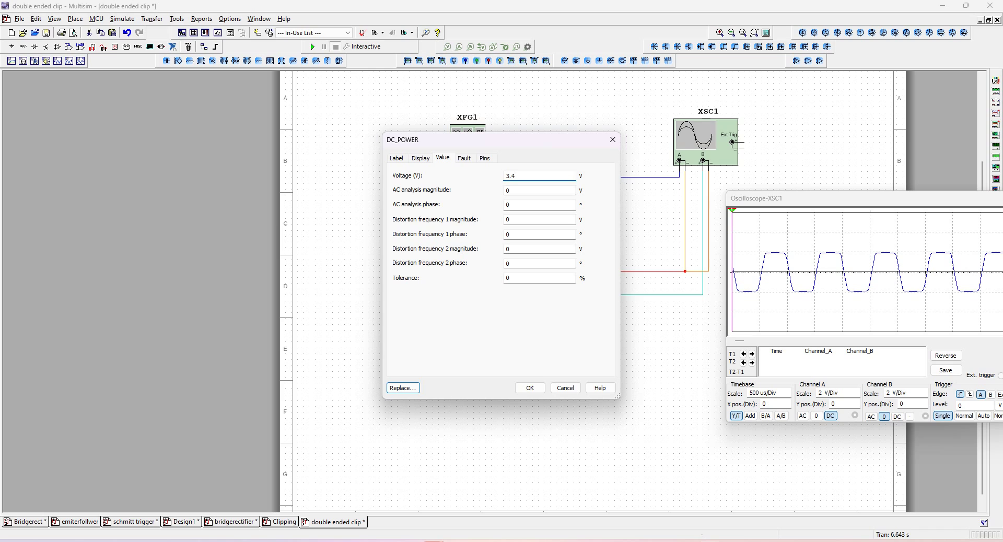
{"action": "left_click", "coordinate": [527, 388]}
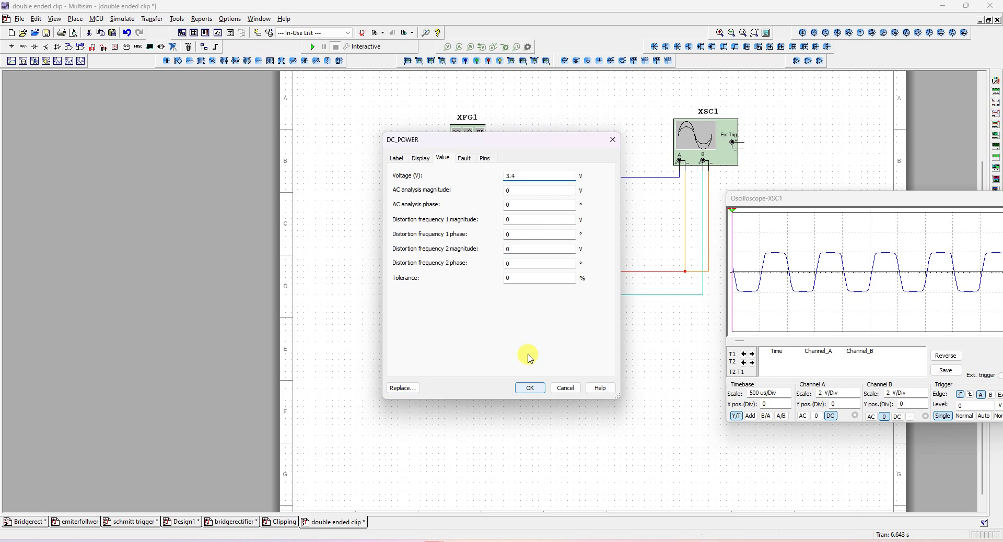
{"action": "left_click", "coordinate": [577, 247]}
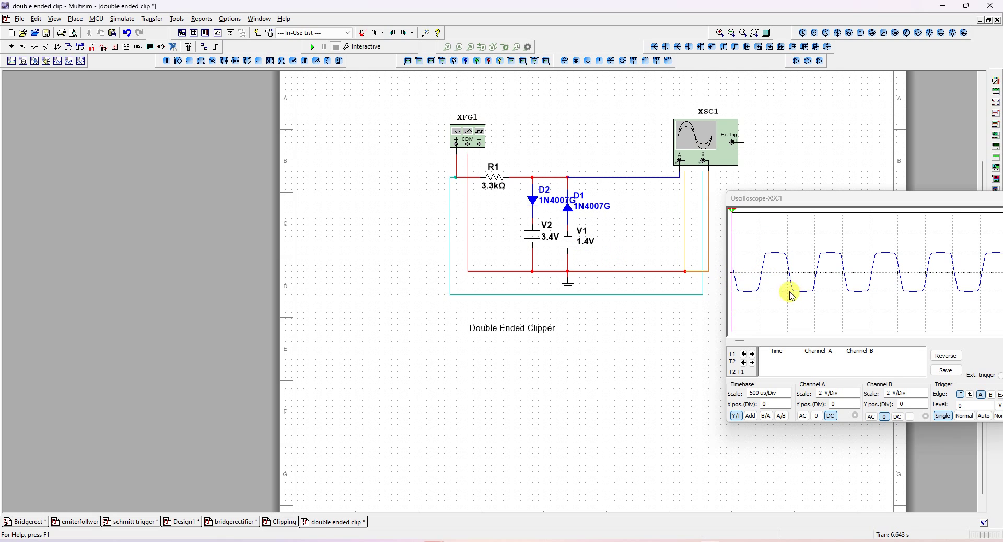
{"action": "left_click", "coordinate": [312, 47]}
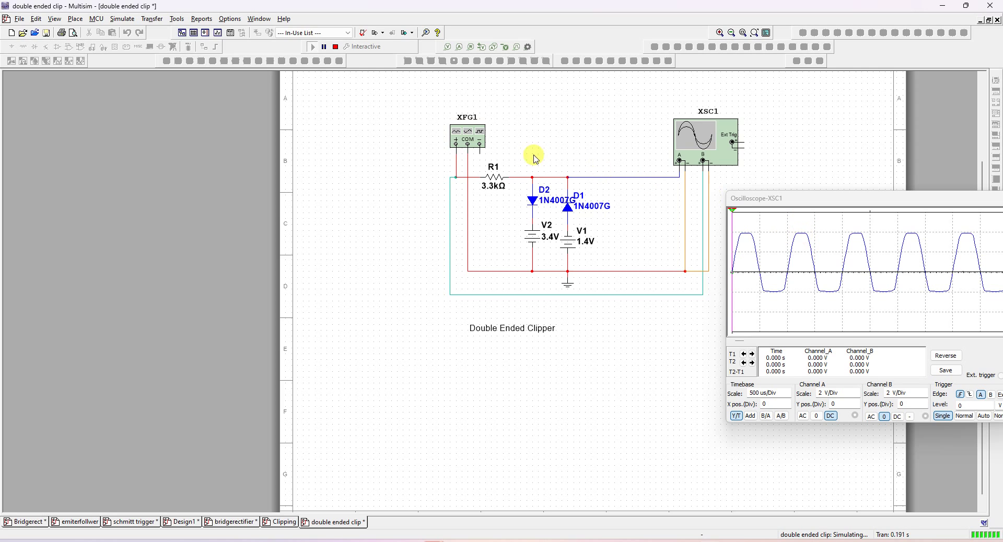
Stop the simulation and set the amplitude of function generator XFG1 to 8 Vp.
{"action": "left_click", "coordinate": [336, 47]}
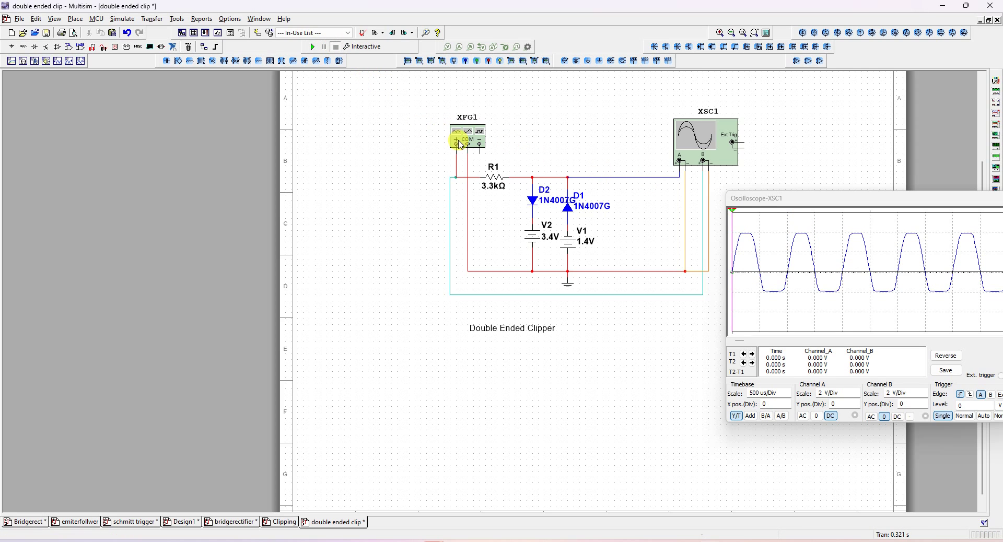
{"action": "double_click", "coordinate": [468, 145]}
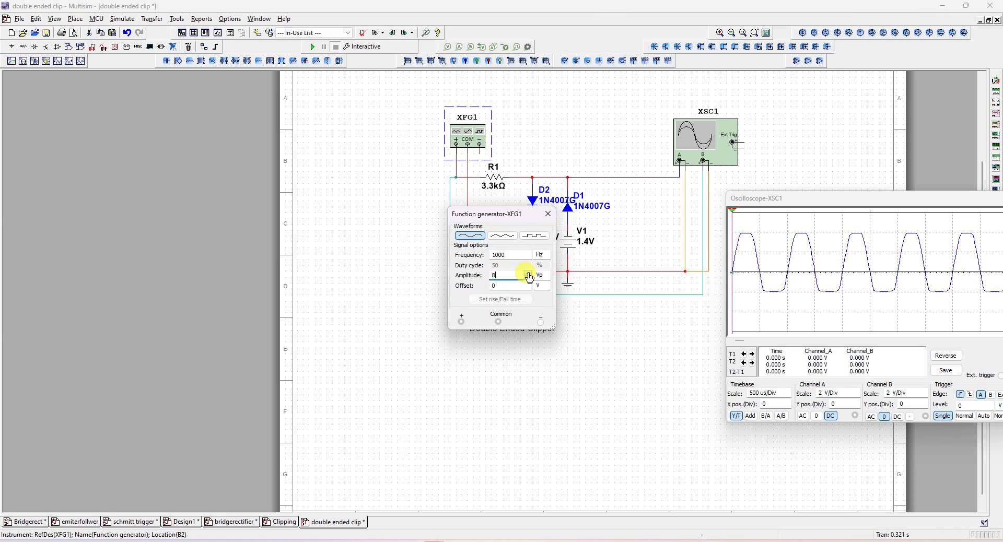
{"action": "left_click", "coordinate": [547, 215]}
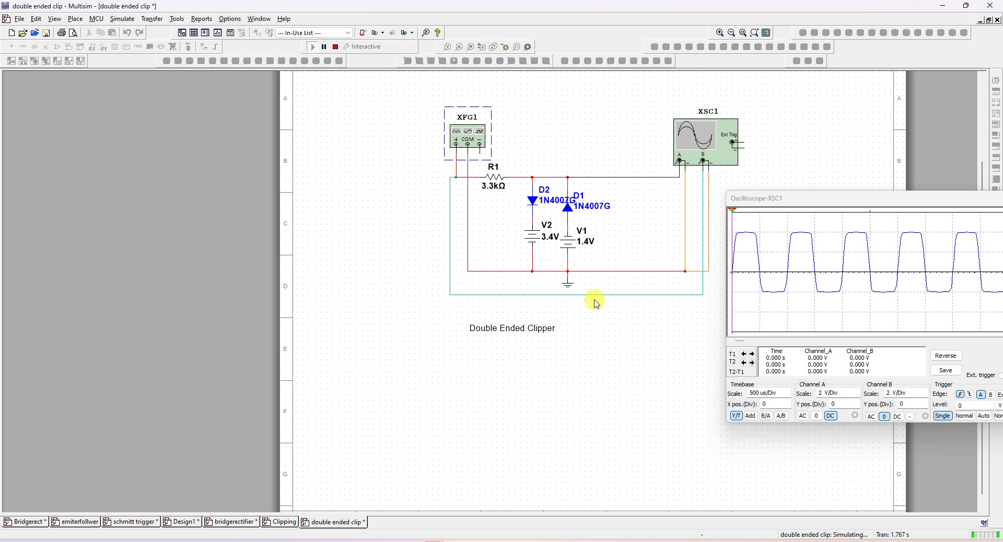
Set the voltage of DC source V1 to 3.4 V and restart the simulation.
{"action": "left_click", "coordinate": [585, 247]}
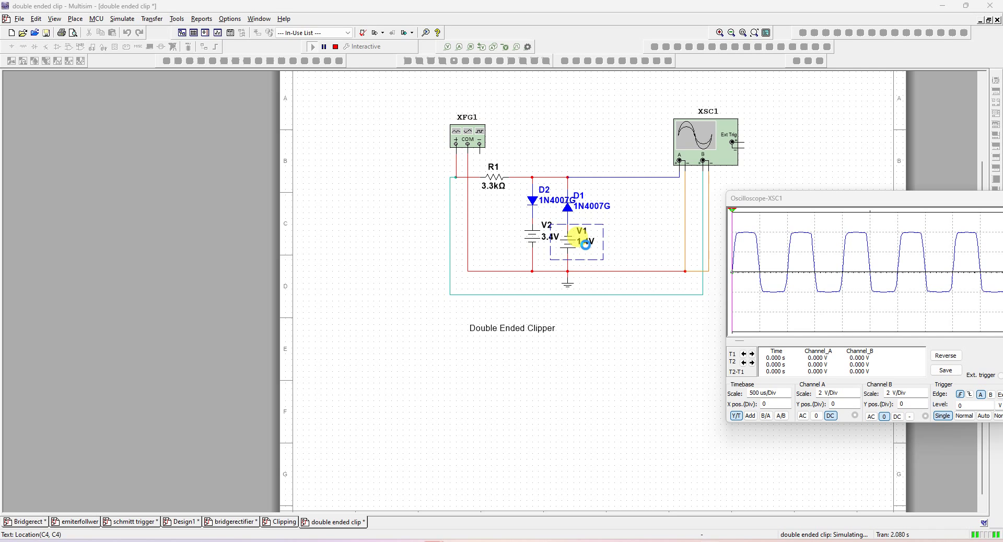
{"action": "double_click", "coordinate": [585, 244]}
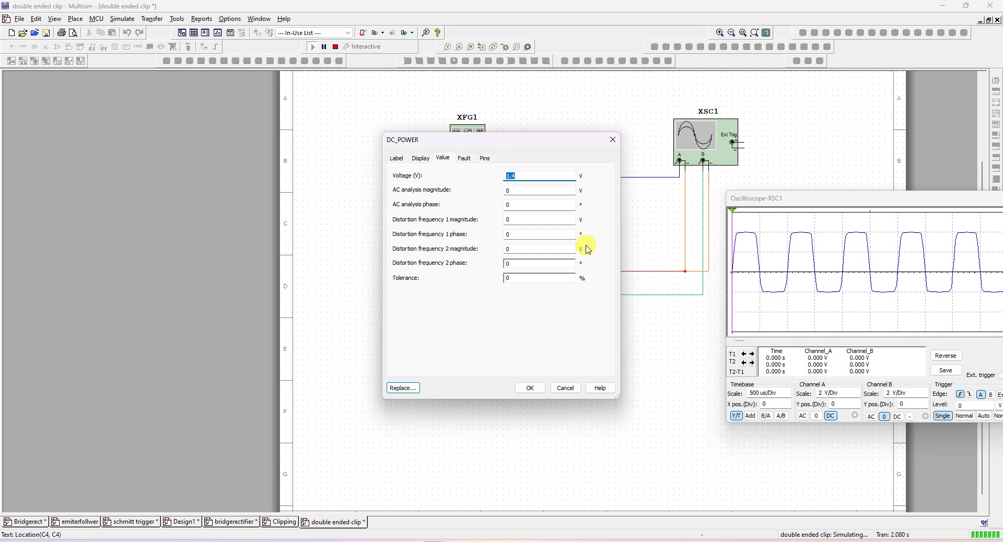
{"action": "type", "text": "3"}
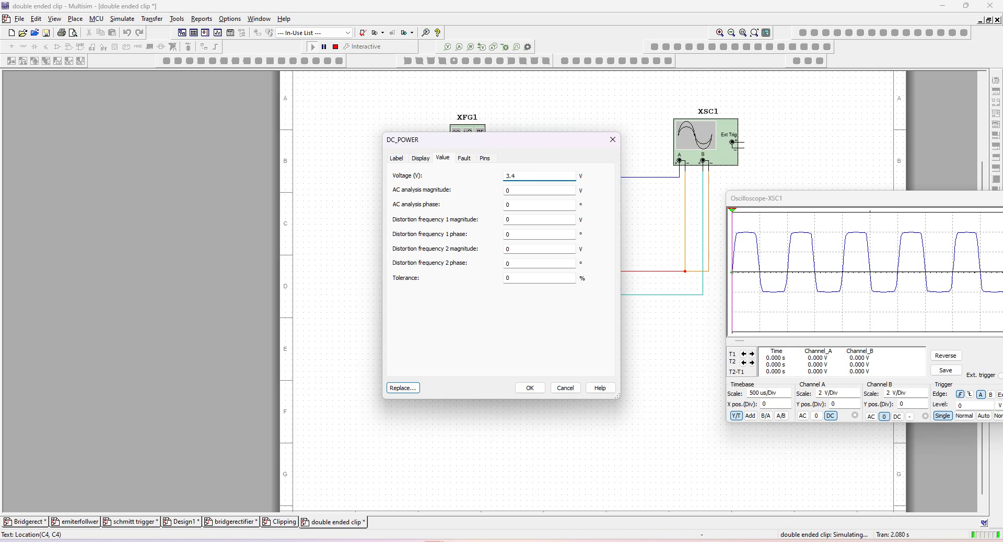
{"action": "left_click", "coordinate": [530, 387]}
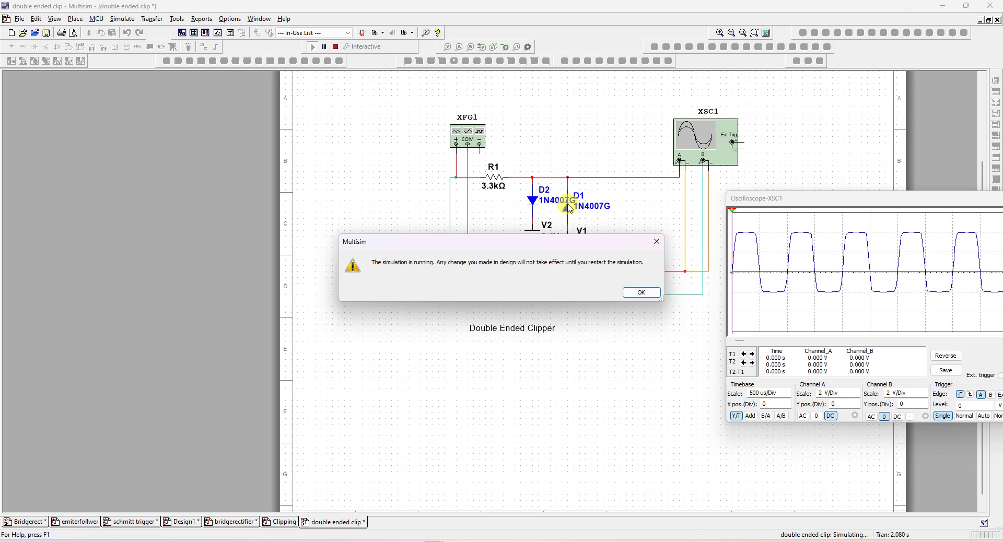
{"action": "left_click", "coordinate": [641, 293]}
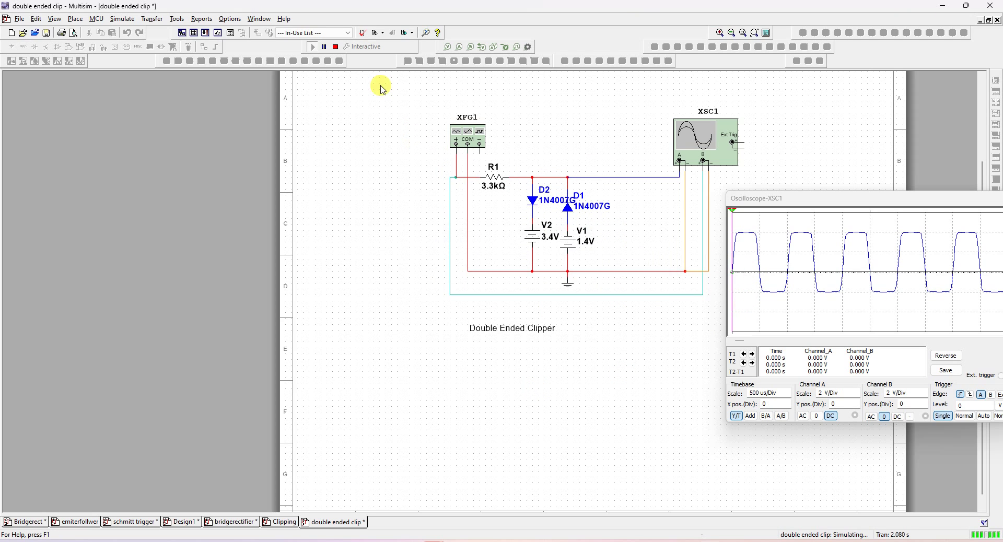
{"action": "left_click", "coordinate": [335, 47]}
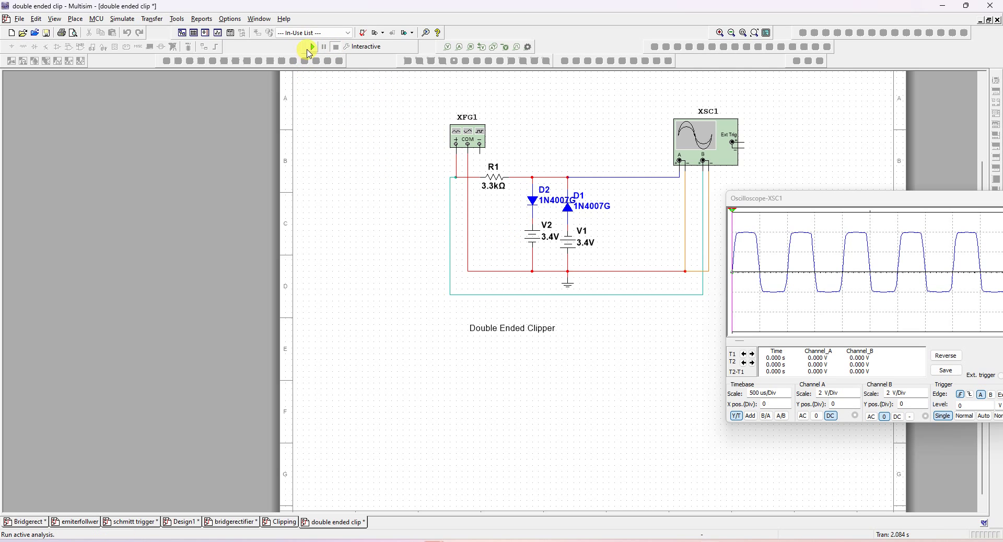
{"action": "left_click", "coordinate": [314, 48]}
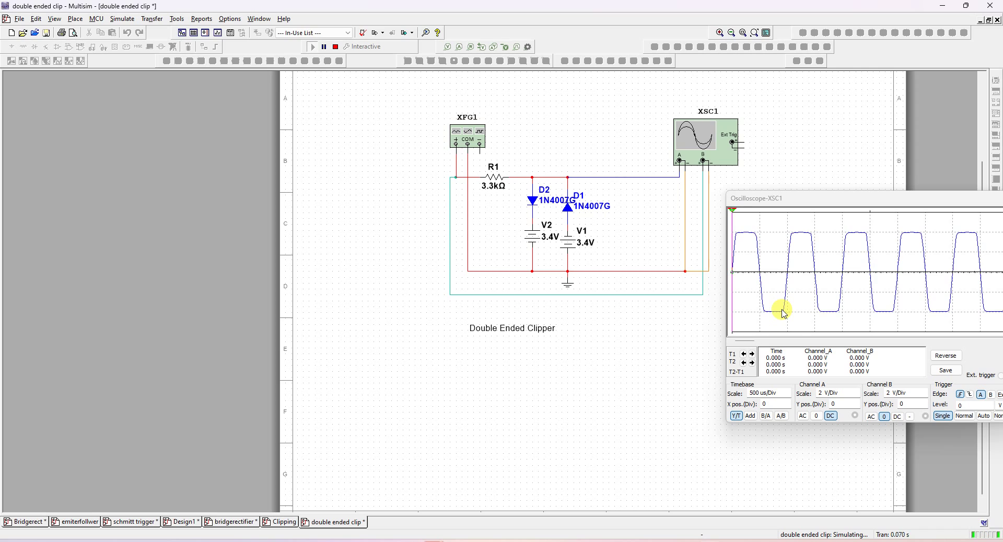
Switch oscilloscope channel B to AC, move the oscilloscope clear of the circuit, and set both channel scales to 5 V/Div.
{"action": "left_click", "coordinate": [872, 417]}
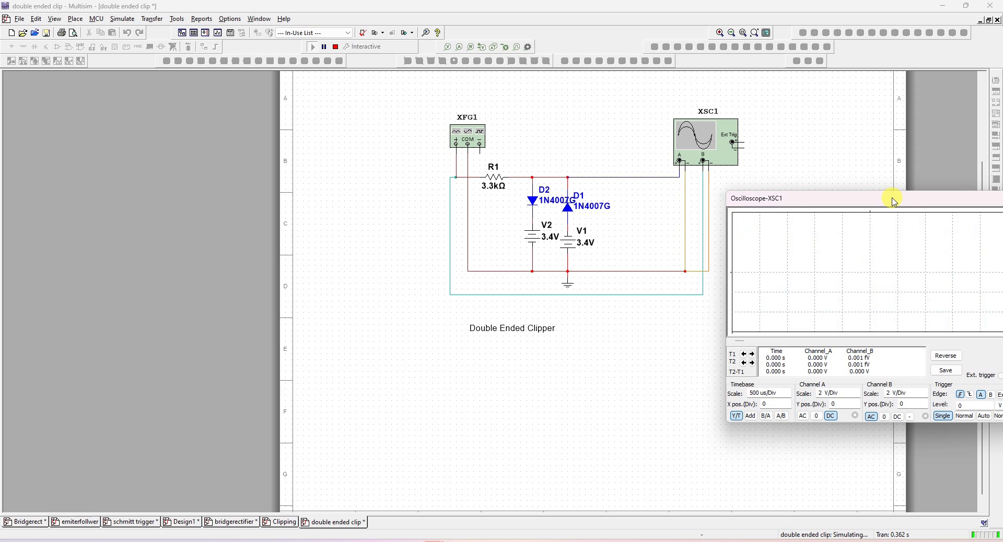
{"action": "left_click_drag", "start_coordinate": [877, 203], "coordinate": [234, 91]}
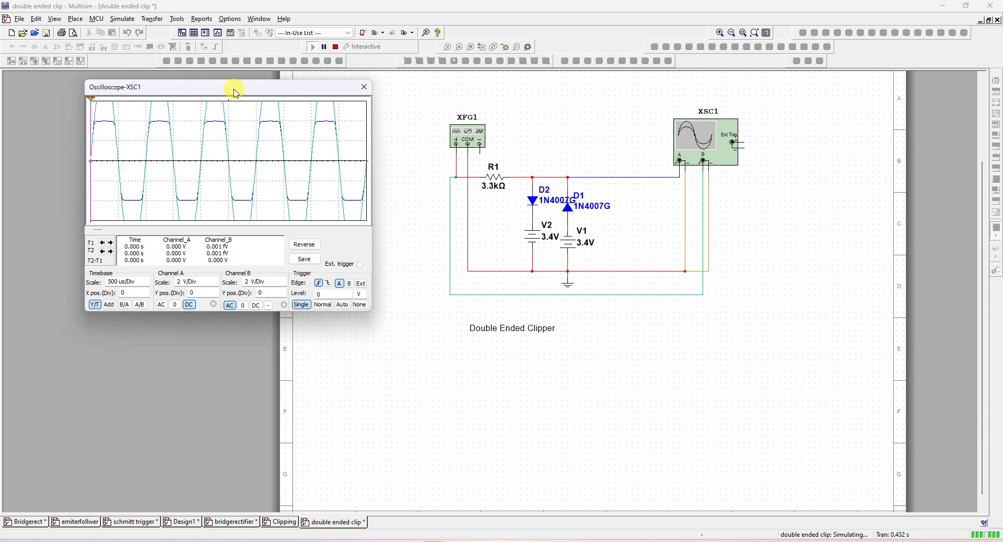
{"action": "left_click", "coordinate": [283, 281]}
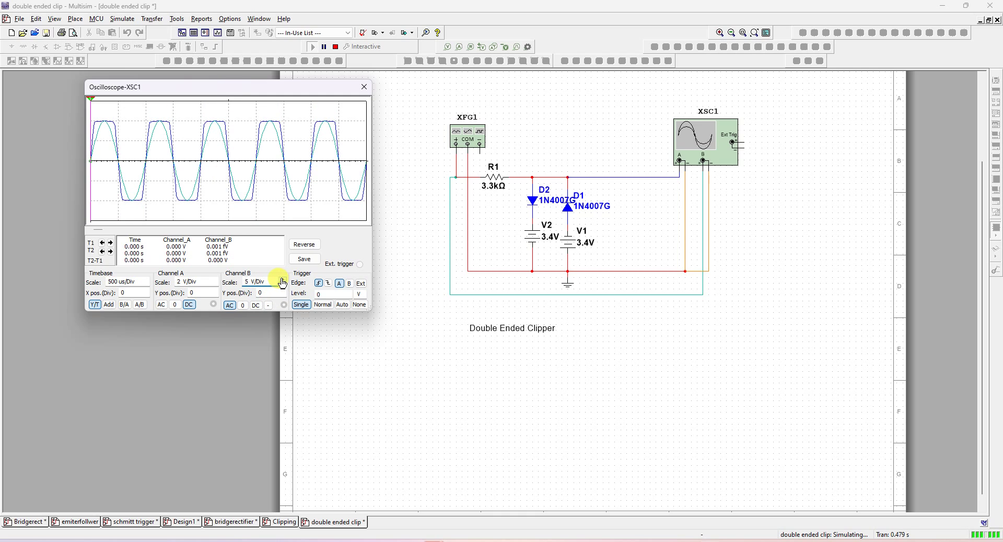
{"action": "left_click", "coordinate": [205, 284]}
{"action": "left_click", "coordinate": [214, 282]}
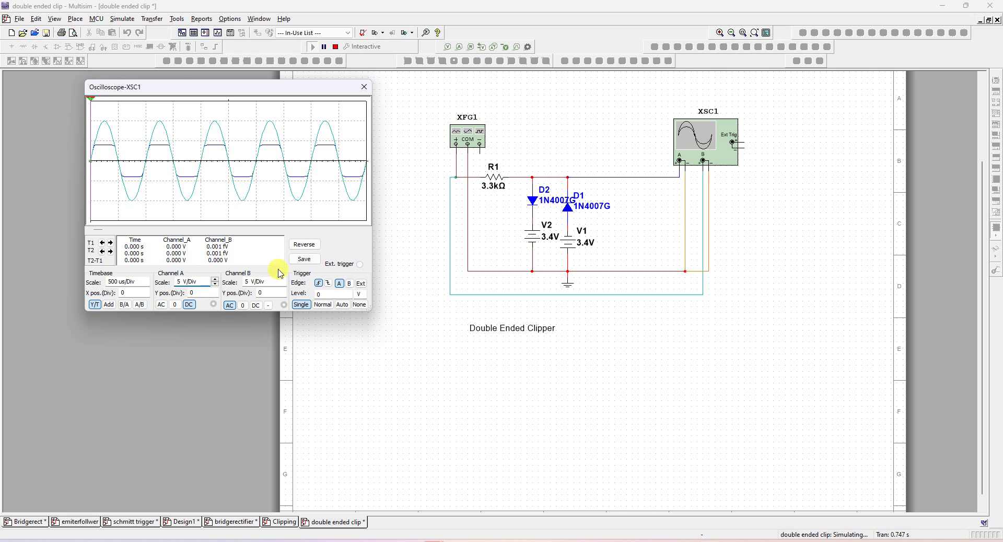
Return the scales of oscilloscope channels B and A to 2 V/Div.
{"action": "left_click", "coordinate": [275, 287]}
{"action": "left_click", "coordinate": [283, 286]}
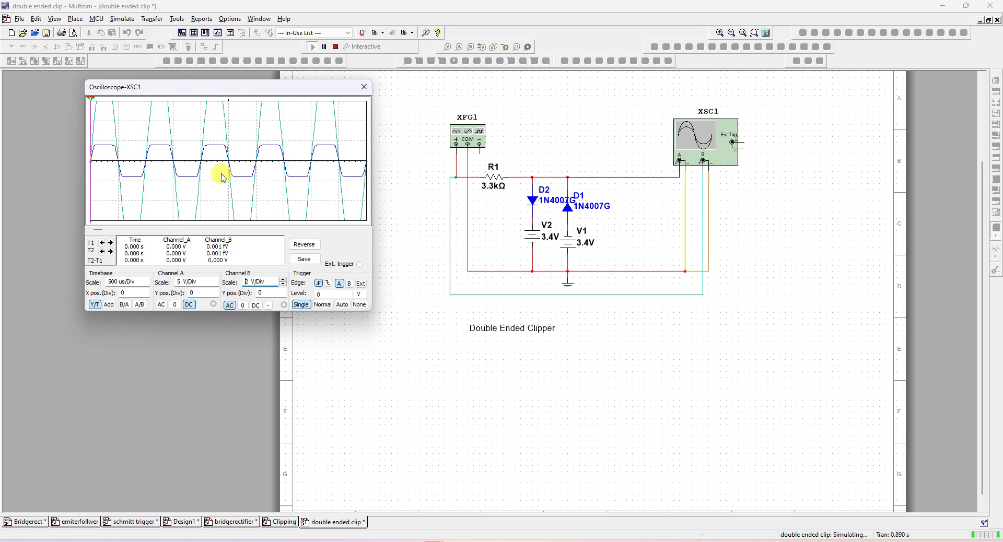
{"action": "left_click", "coordinate": [283, 280]}
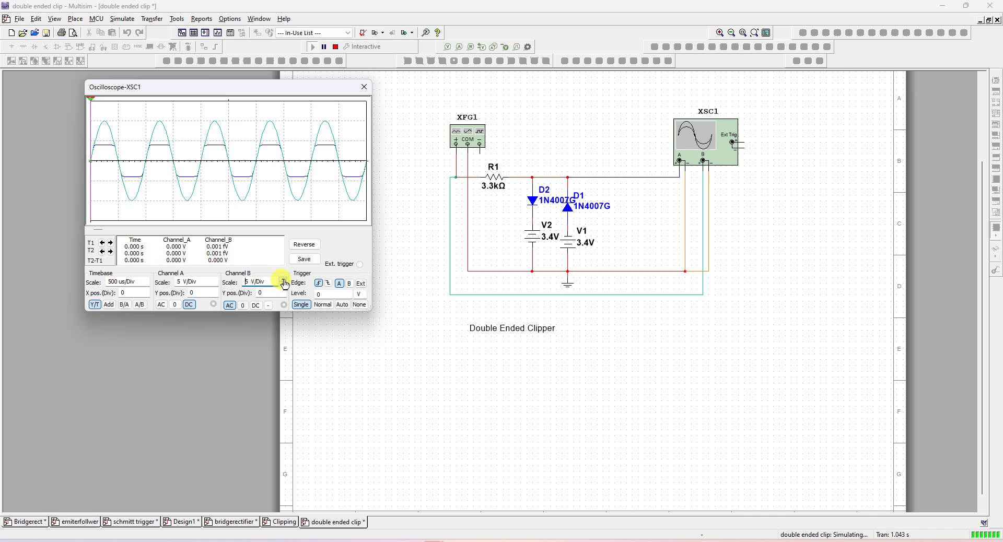
{"action": "left_click", "coordinate": [284, 285]}
{"action": "left_click", "coordinate": [215, 285]}
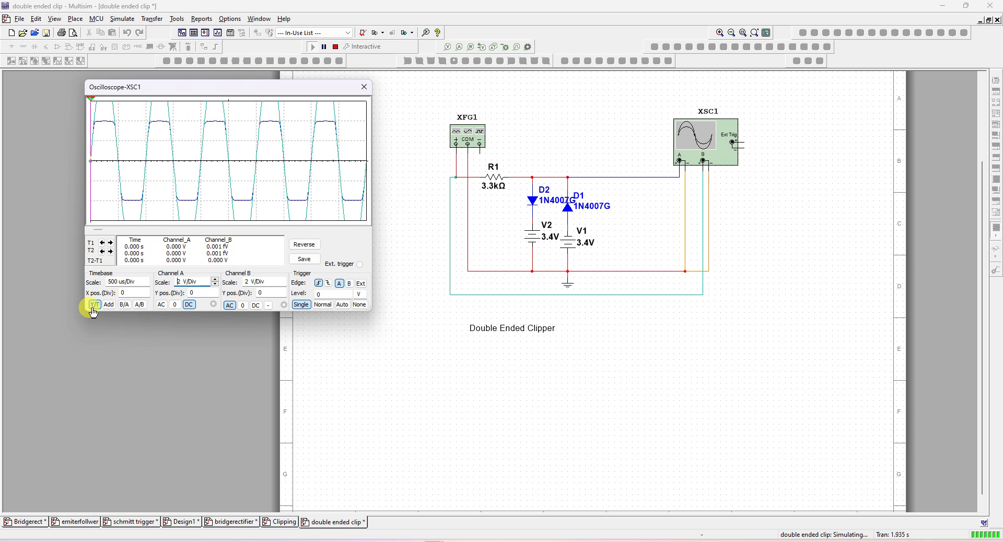
Plot the transfer characteristic in A/B mode on XSC1, and switch to BEC303_EPC_LABMANUAL in Nitro Pro to examine the reference waveforms.
{"action": "left_click", "coordinate": [140, 305]}
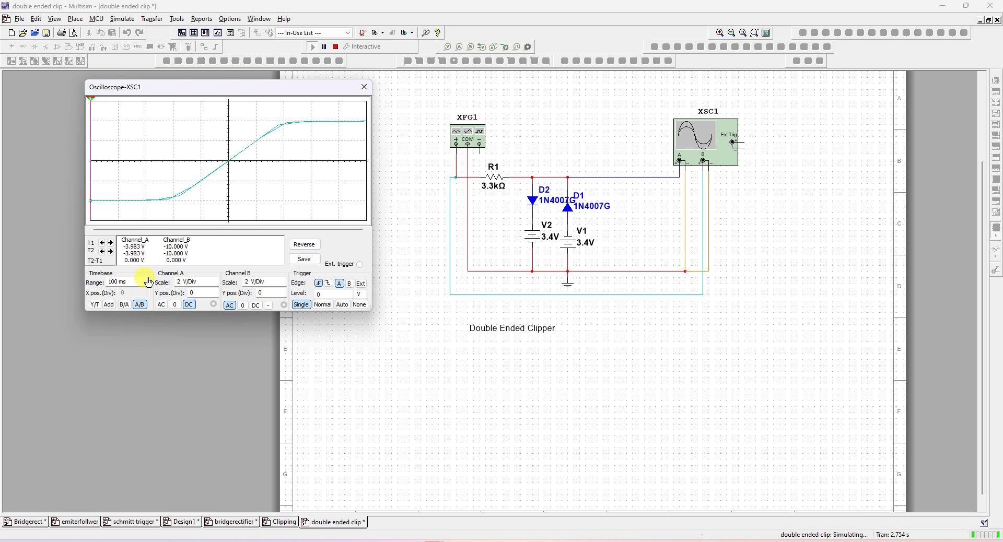
{"action": "left_click", "coordinate": [132, 283]}
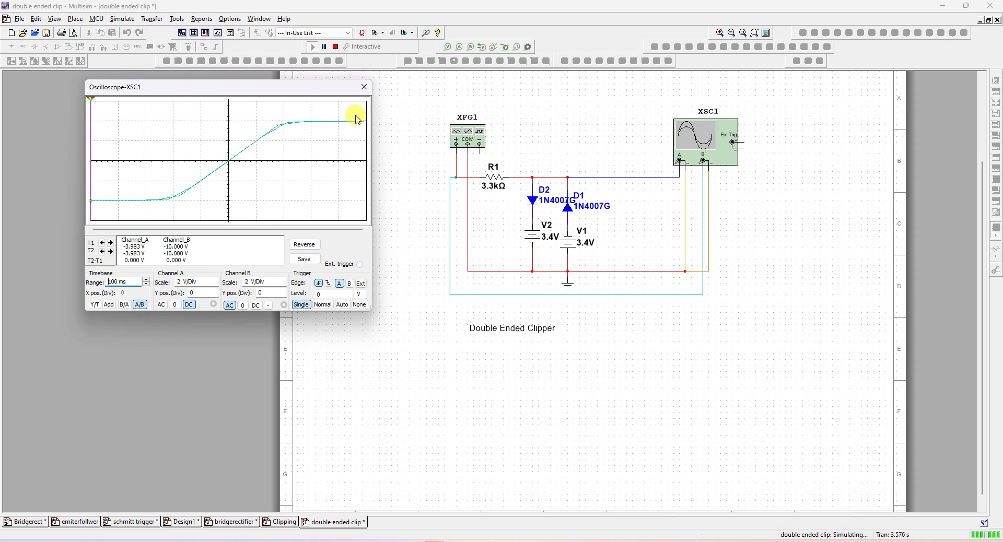
{"action": "key", "text": "alt+Tab"}
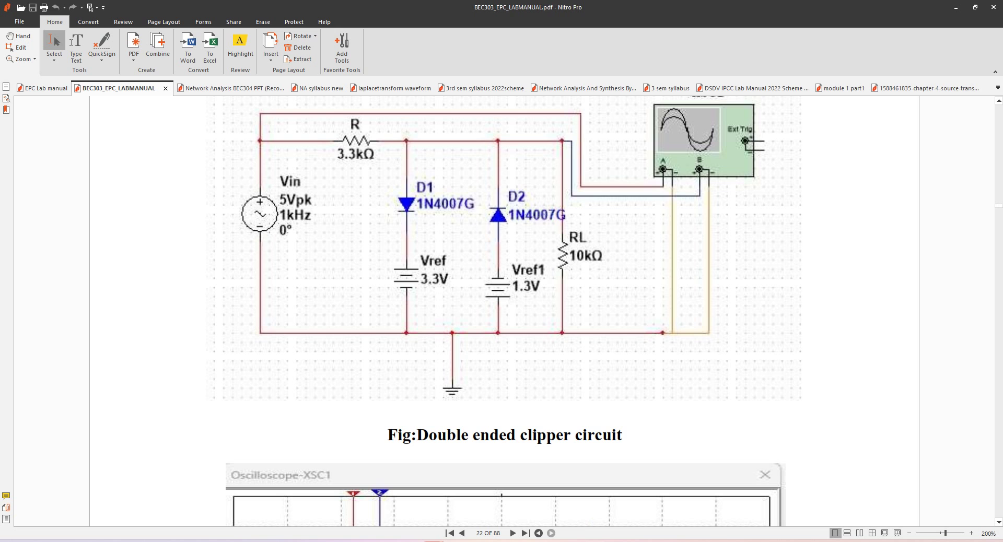
{"action": "scroll", "coordinate": [564, 350], "scroll_direction": "down", "scroll_amount": 10}
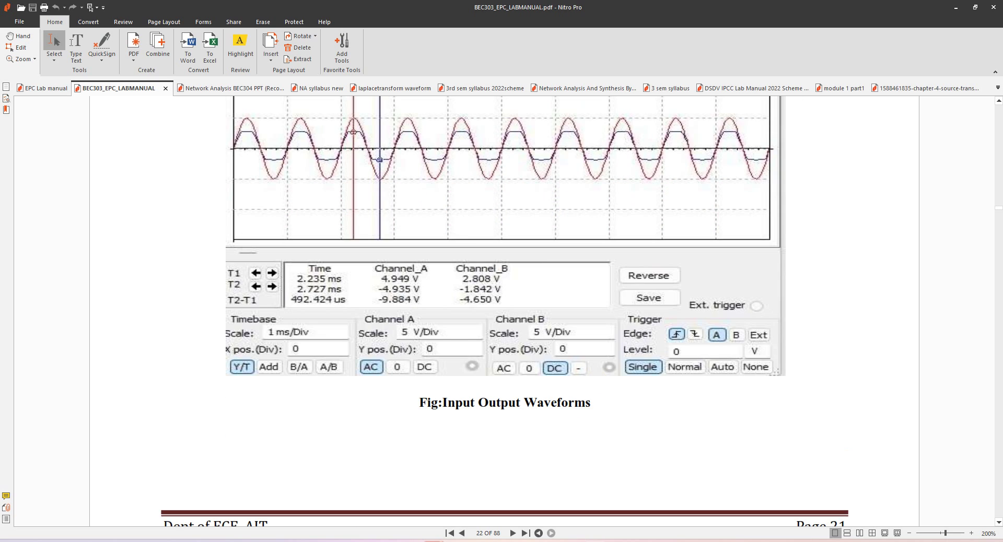
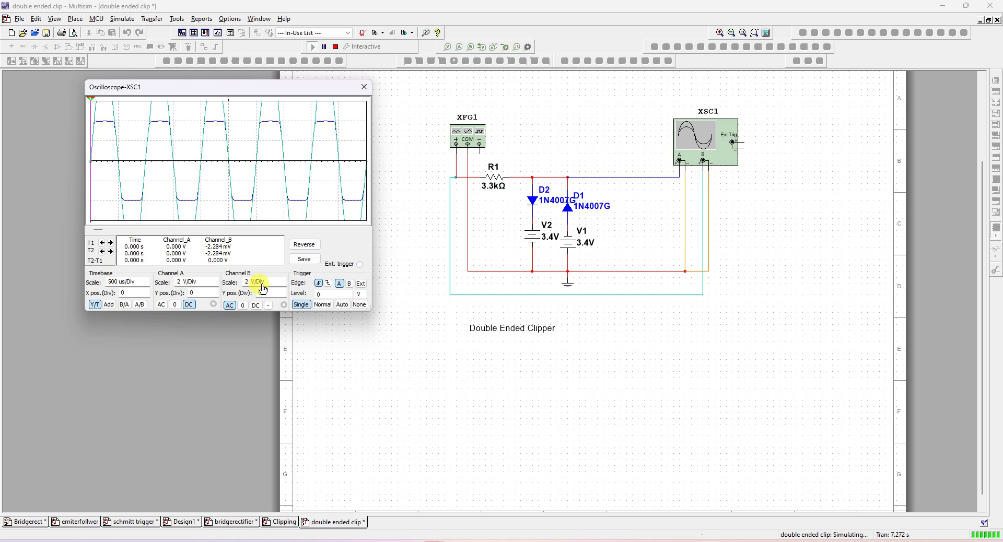
Retrigger oscilloscope XSC1 in Single mode and set the scales of channels B and A to 5 V/Div.
{"action": "left_click", "coordinate": [301, 306]}
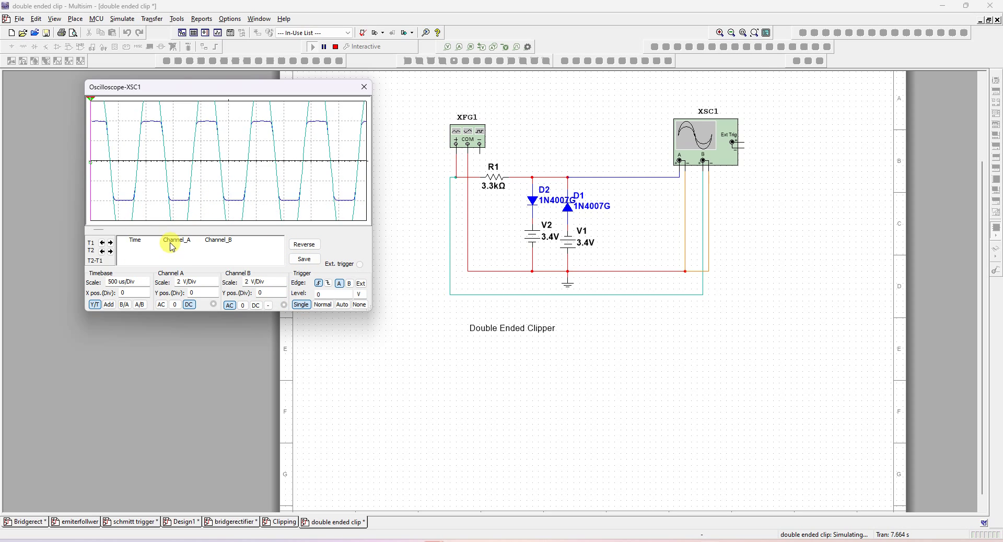
{"action": "left_click", "coordinate": [270, 282]}
{"action": "left_click", "coordinate": [284, 280]}
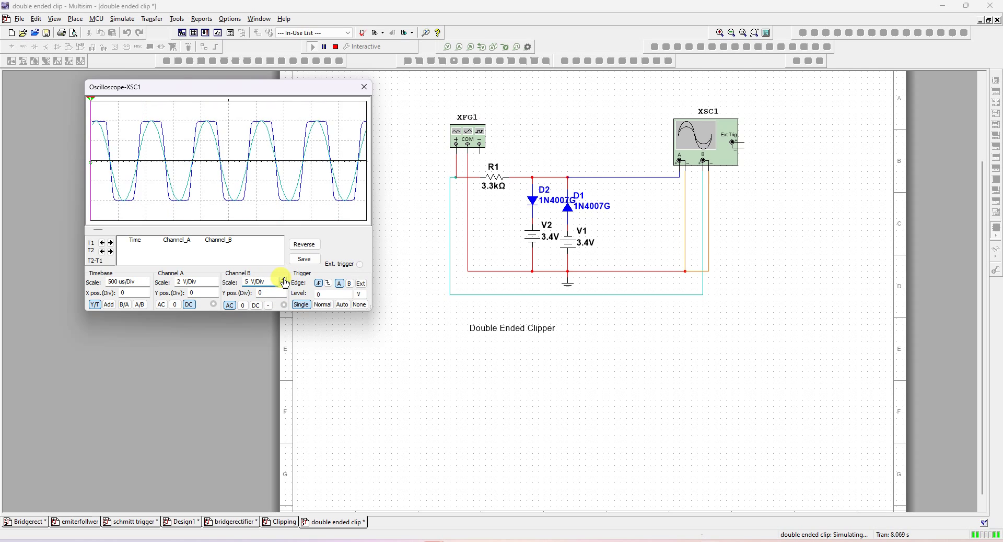
{"action": "left_click", "coordinate": [207, 284]}
{"action": "left_click", "coordinate": [214, 281]}
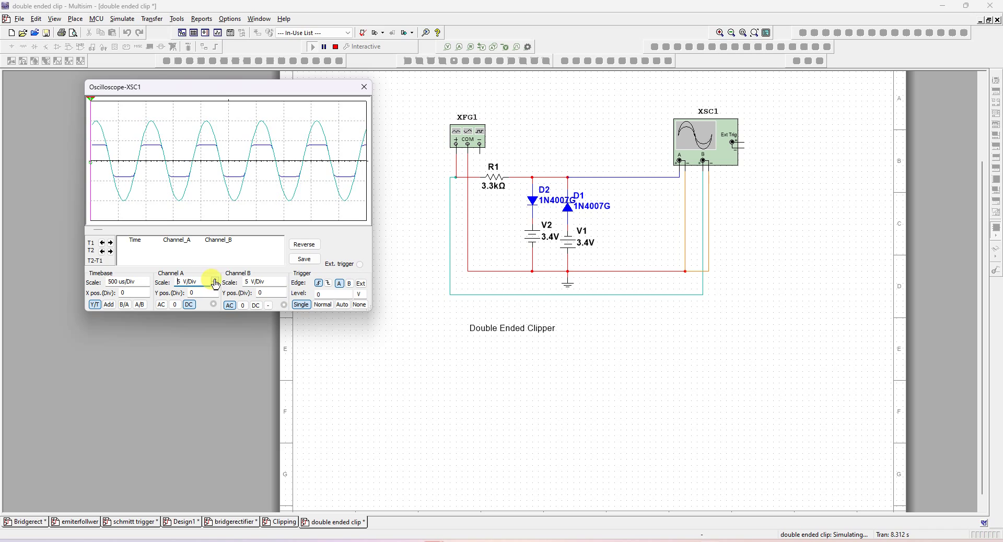
Set function generator XFG1 to a triangular wave, run the simulation, and switch the oscilloscope trigger to Auto and back to Single.
{"action": "double_click", "coordinate": [452, 130]}
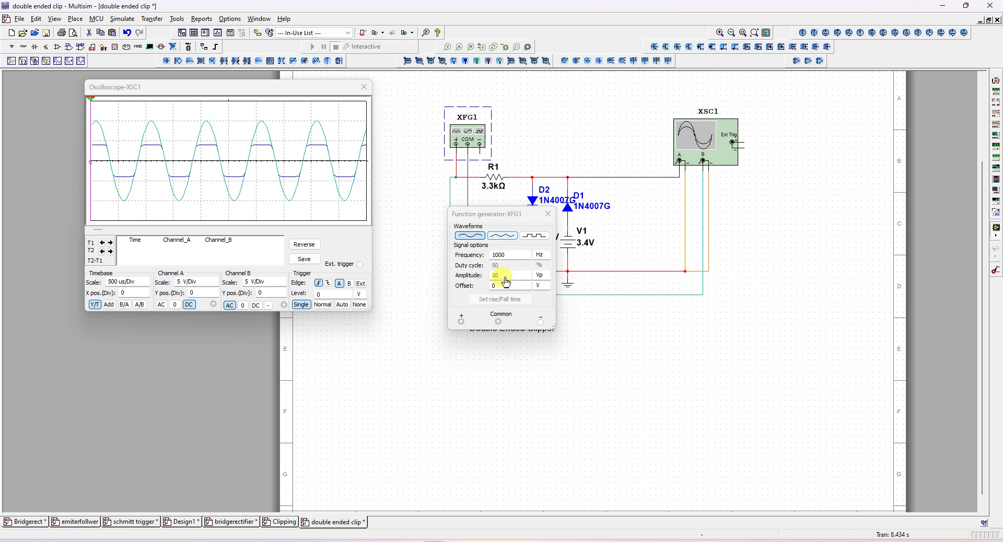
{"action": "left_click", "coordinate": [498, 233]}
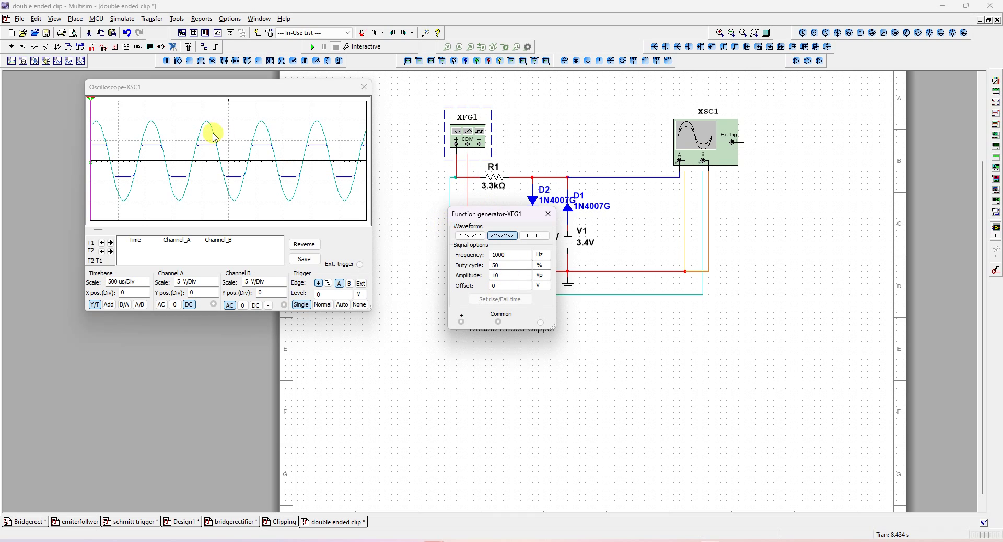
{"action": "left_click", "coordinate": [312, 48]}
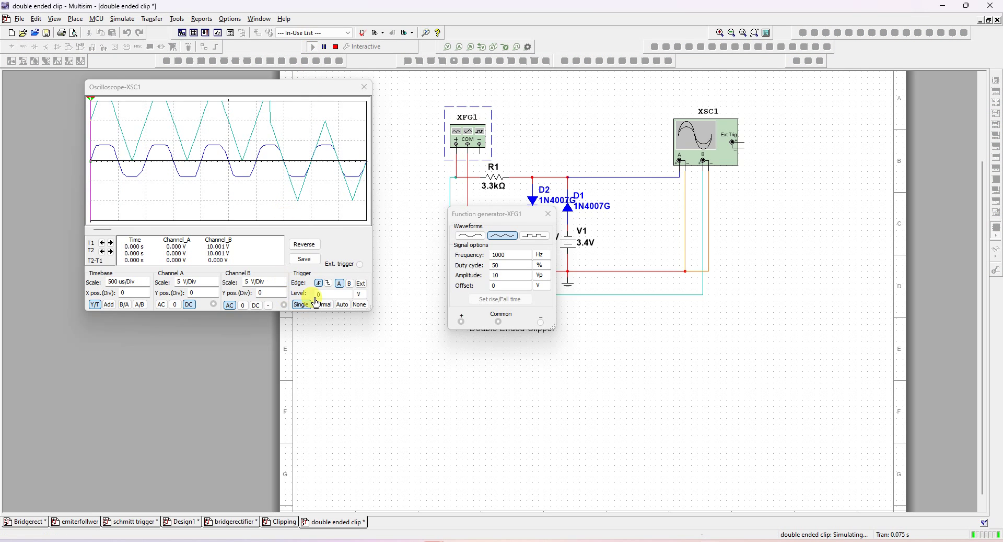
{"action": "left_click", "coordinate": [343, 305]}
{"action": "left_click", "coordinate": [303, 306]}
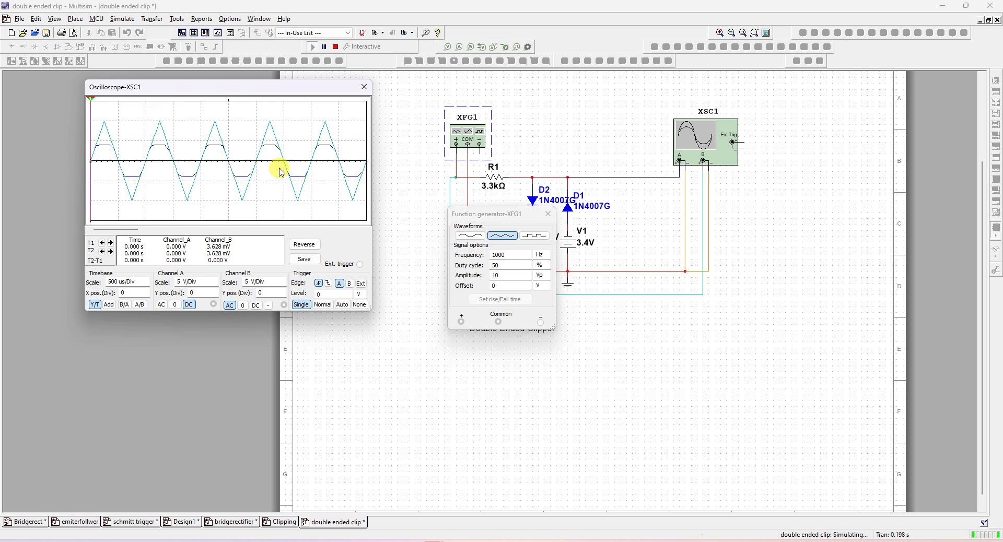
Stop the simulation, set XFG1 to a square wave, rerun it, and switch the trigger to Auto and back to Single.
{"action": "left_click", "coordinate": [334, 47]}
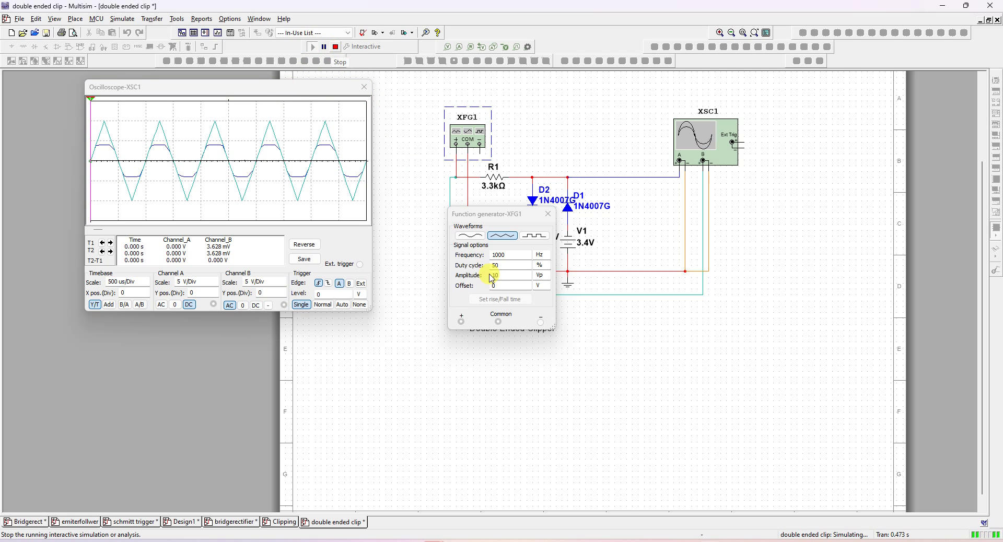
{"action": "left_click", "coordinate": [537, 237]}
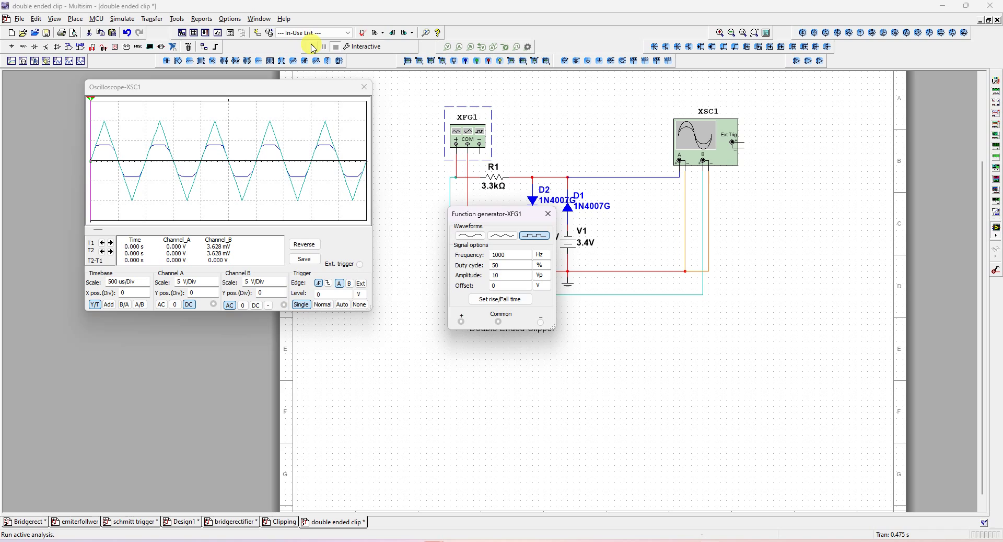
{"action": "left_click", "coordinate": [313, 48]}
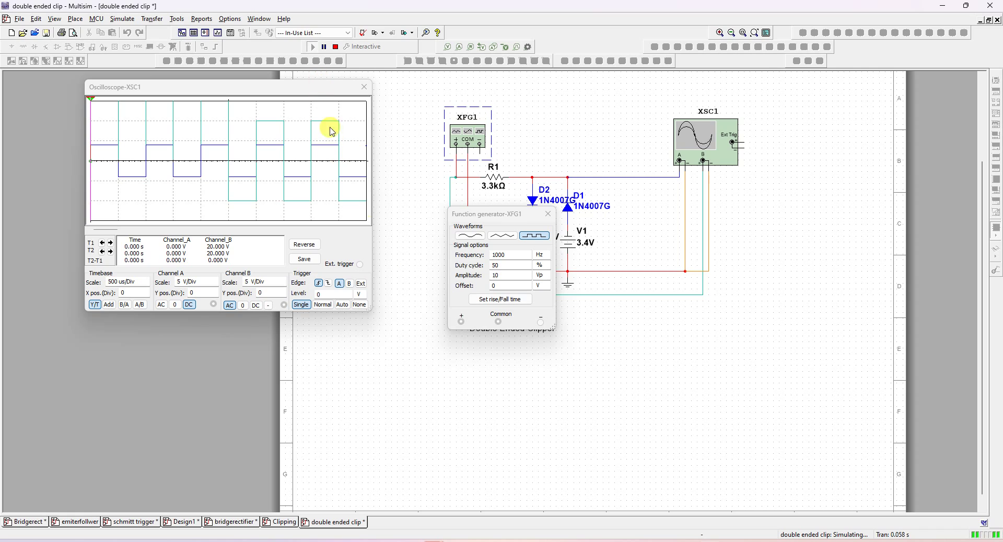
{"action": "left_click", "coordinate": [341, 305]}
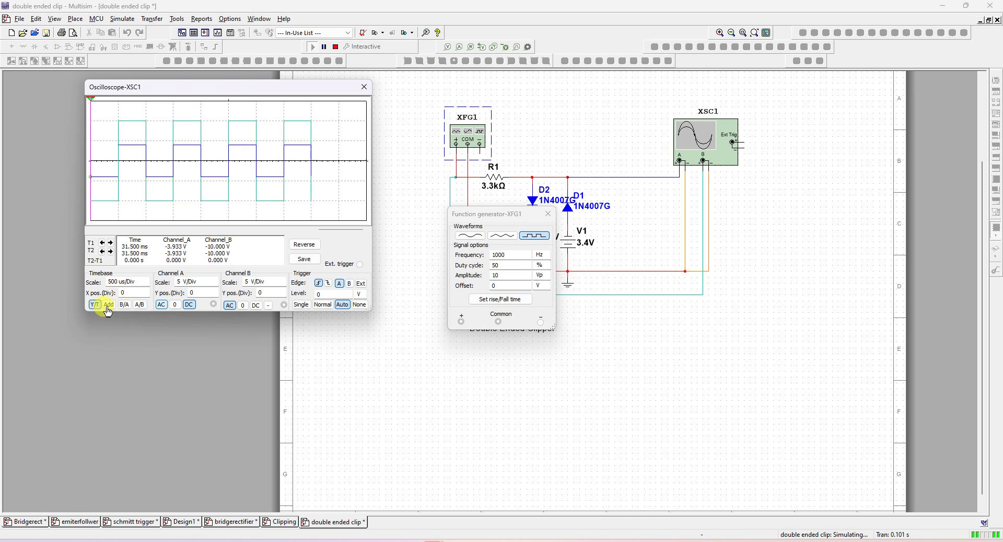
{"action": "left_click", "coordinate": [299, 306]}
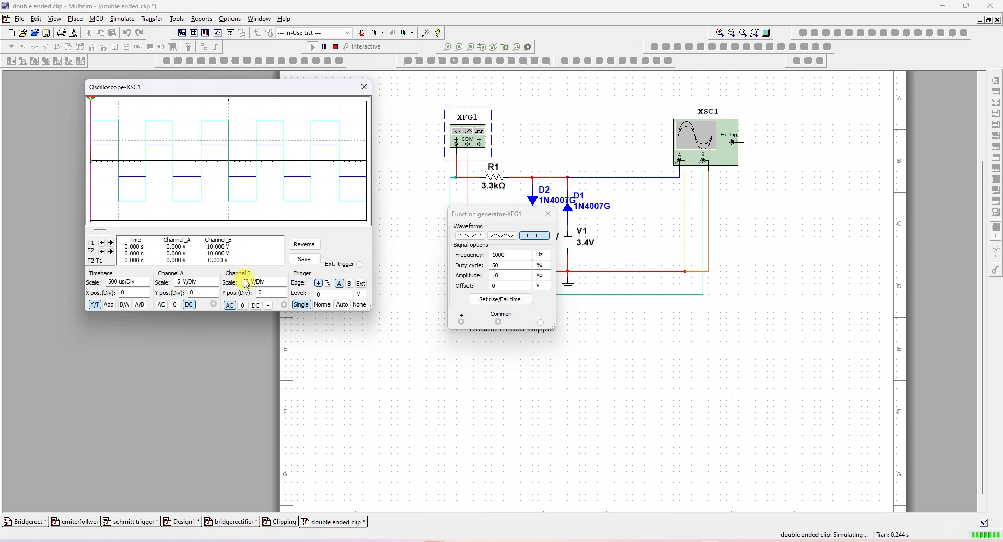
Set both oscilloscope channel scales to 2 V/Div, ground channel B with coupling 0, and set the trigger to Auto.
{"action": "left_click", "coordinate": [283, 285]}
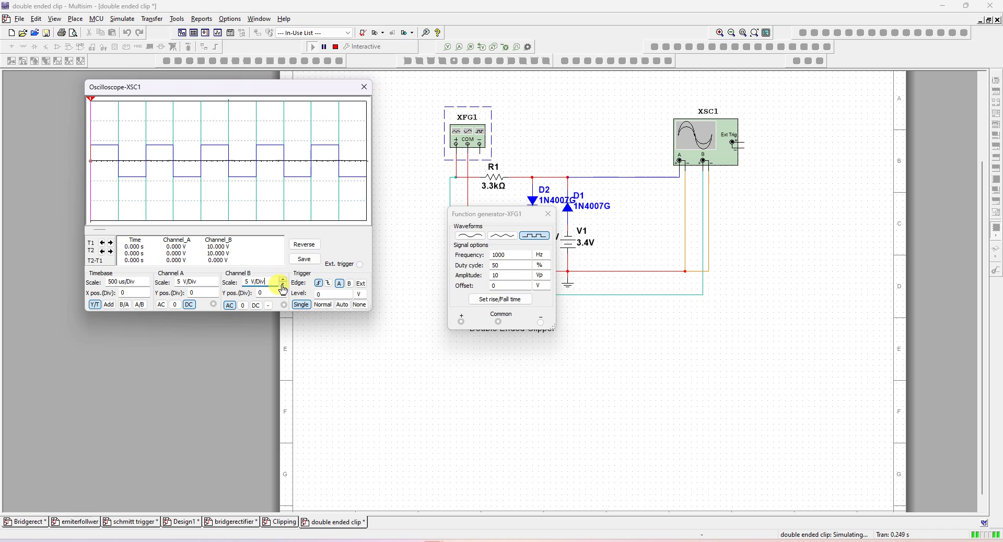
{"action": "left_click", "coordinate": [215, 286]}
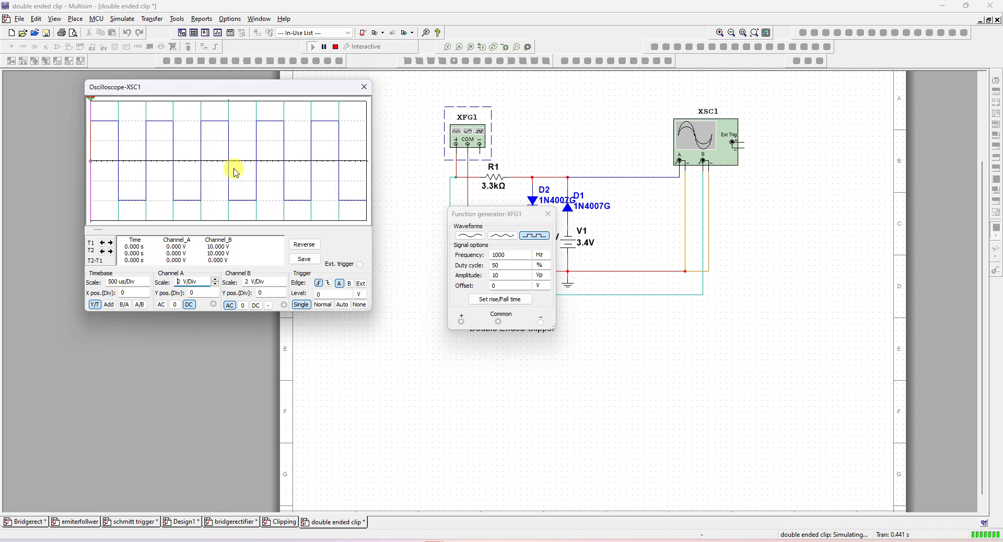
{"action": "left_click", "coordinate": [243, 306]}
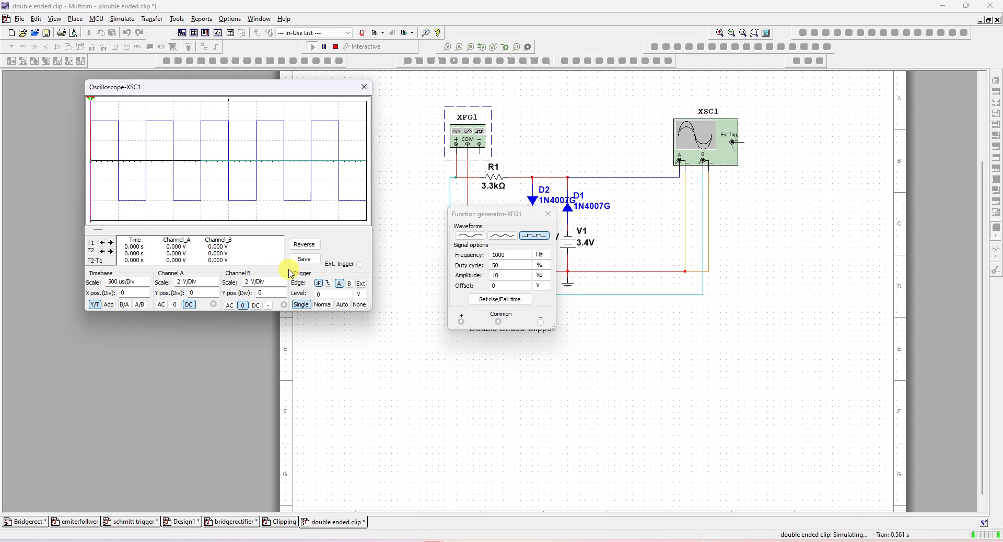
{"action": "left_click", "coordinate": [341, 305]}
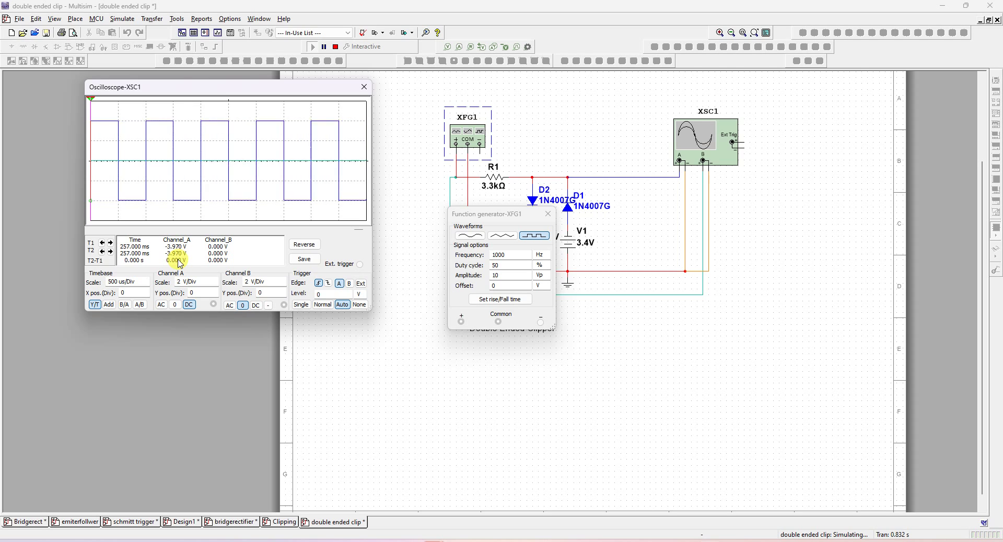
Keep the oscilloscope trigger on Auto and switch XFG1 through sine, triangular and square waveforms, ending on the sine wave.
{"action": "left_click", "coordinate": [342, 305]}
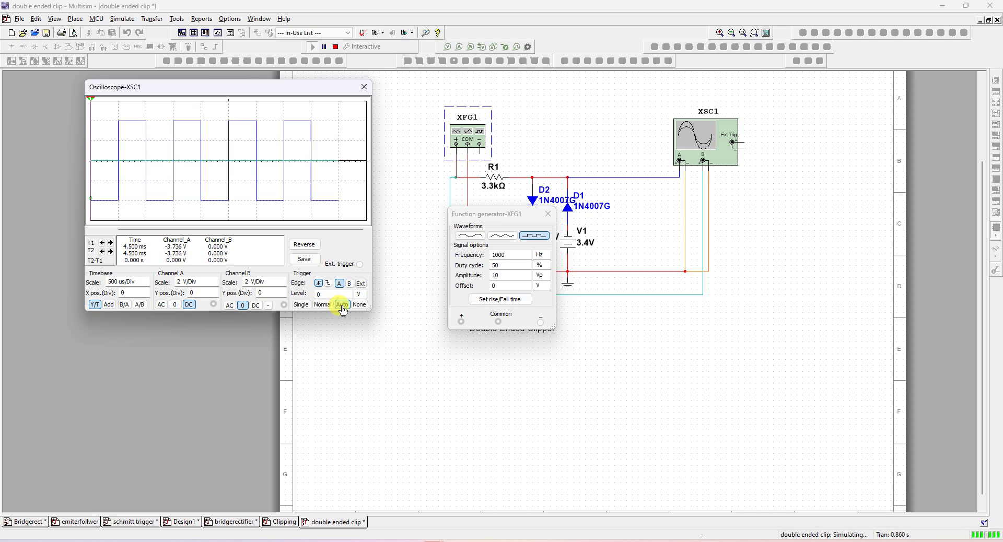
{"action": "left_click", "coordinate": [469, 239]}
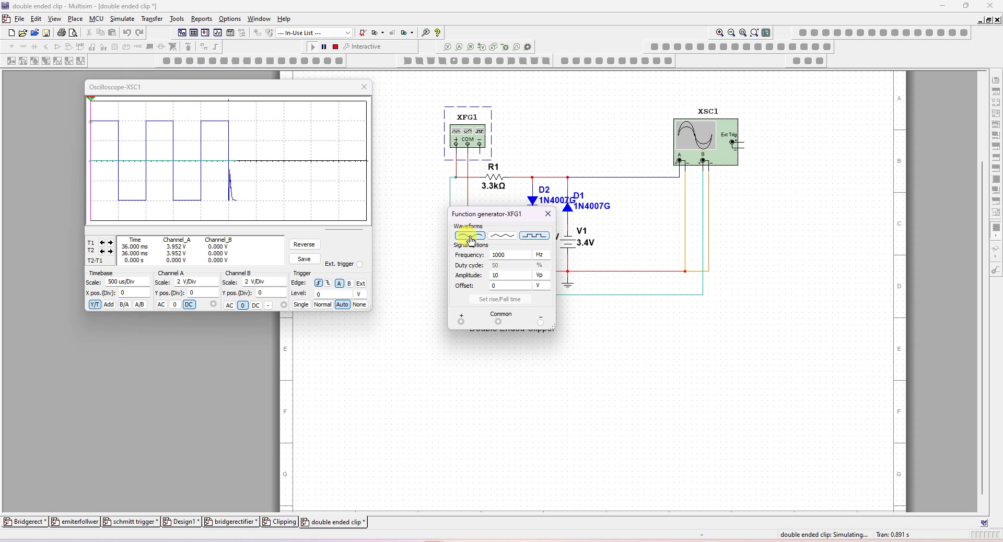
{"action": "left_click", "coordinate": [502, 237]}
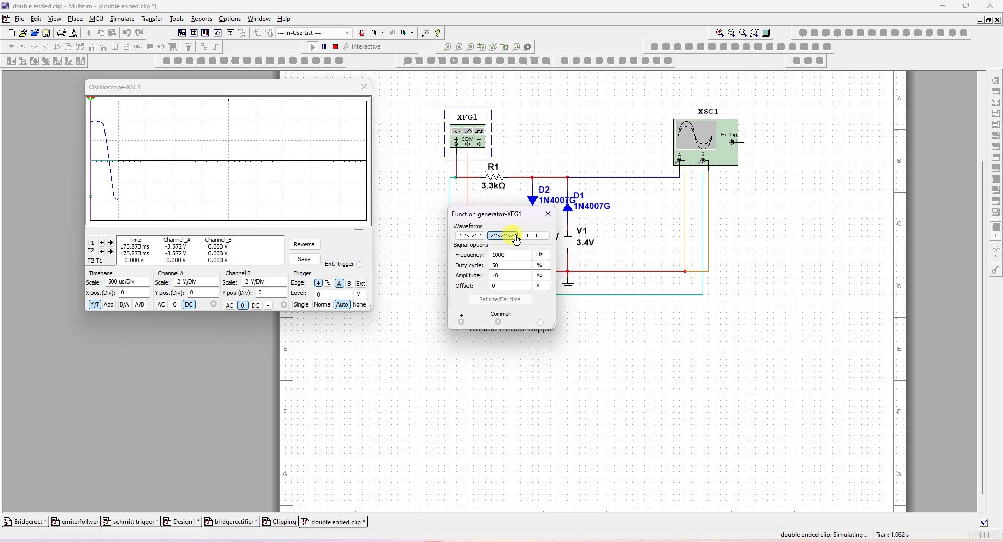
{"action": "left_click", "coordinate": [536, 237]}
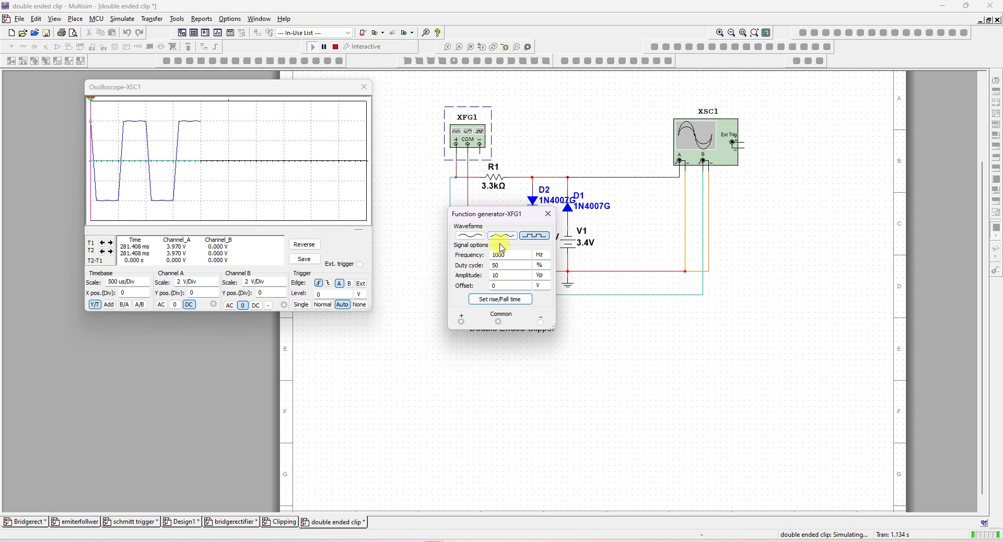
{"action": "left_click", "coordinate": [470, 237]}
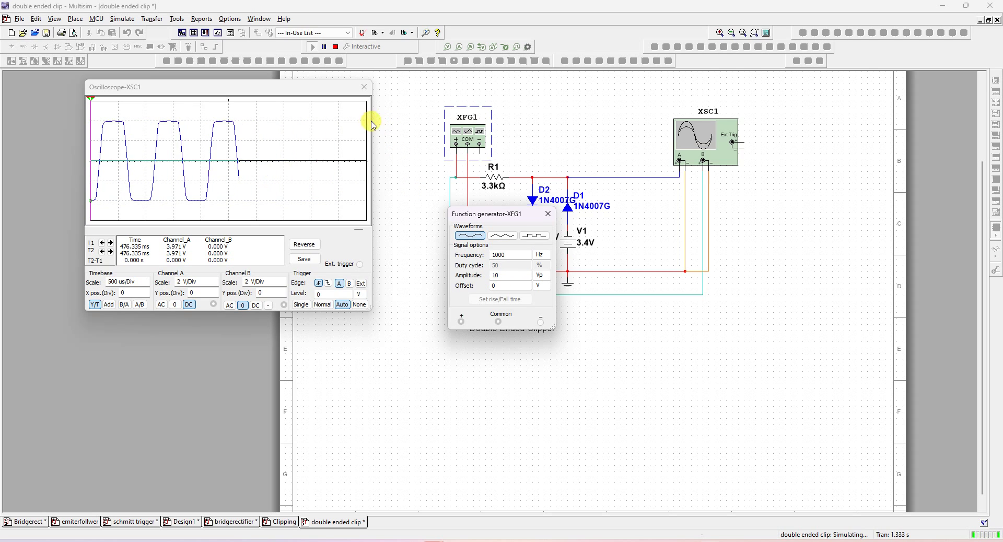
Plot the transfer characteristic on XSC1 in A/B mode with AC coupling on channel B, and close the function generator window.
{"action": "left_click", "coordinate": [141, 305]}
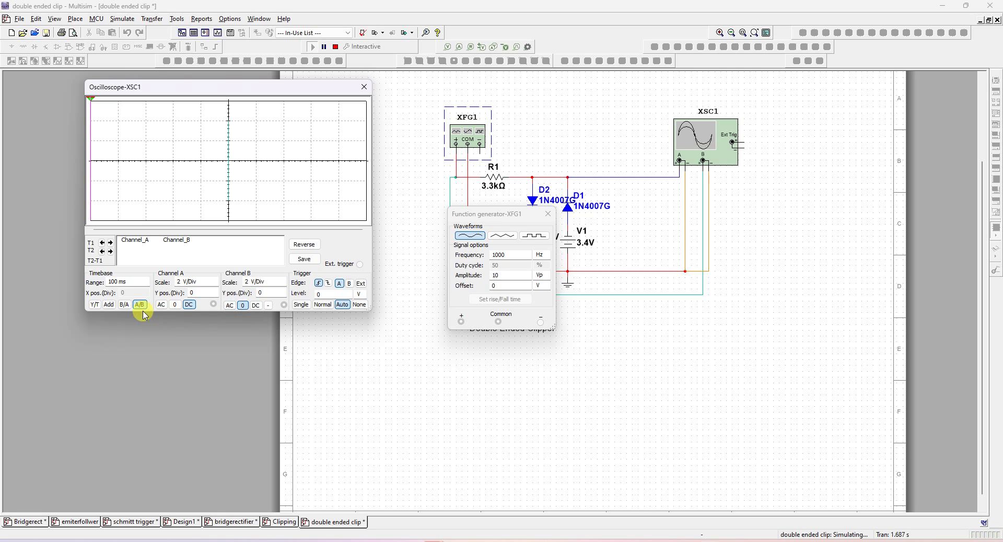
{"action": "left_click", "coordinate": [230, 305]}
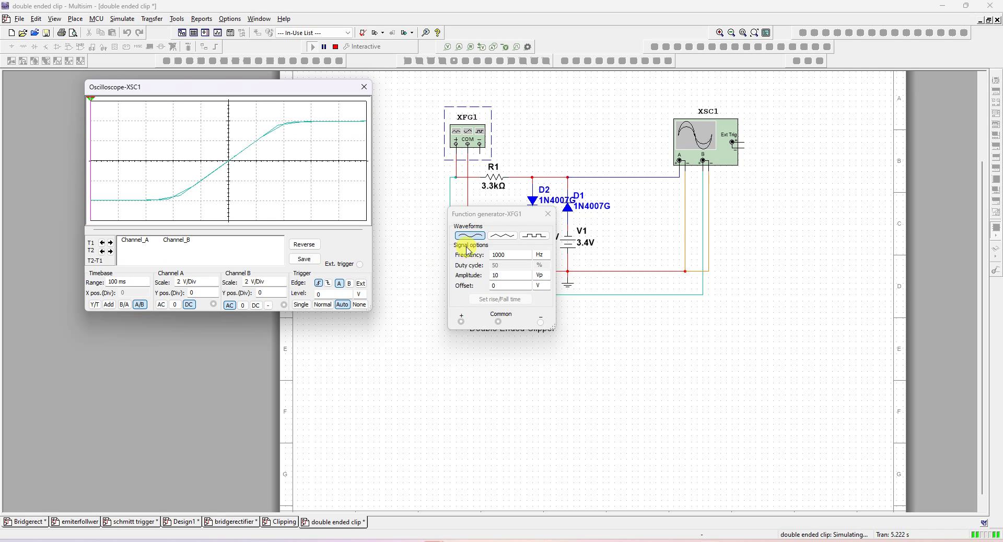
{"action": "left_click", "coordinate": [547, 215]}
{"action": "left_click", "coordinate": [547, 215]}
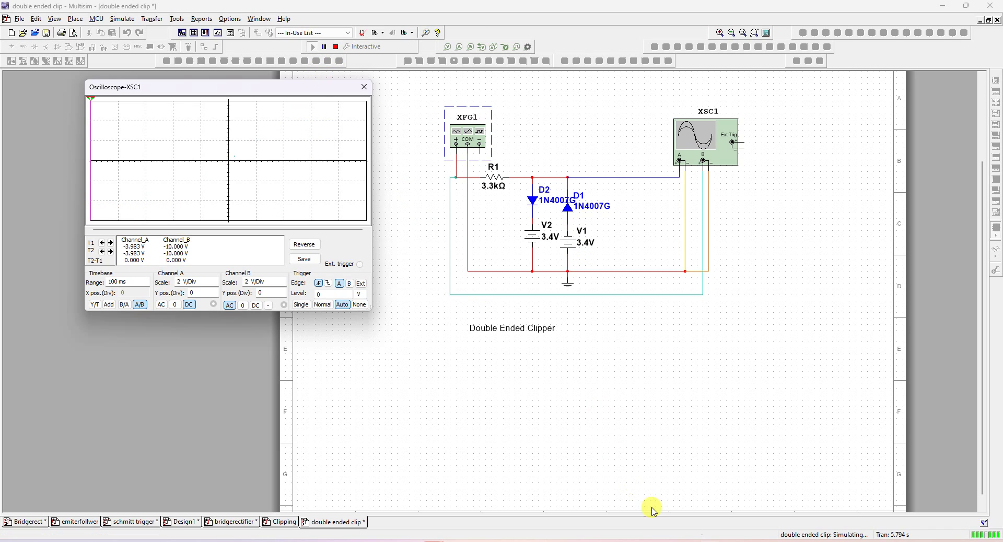
{"action": "left_click", "coordinate": [387, 97]}
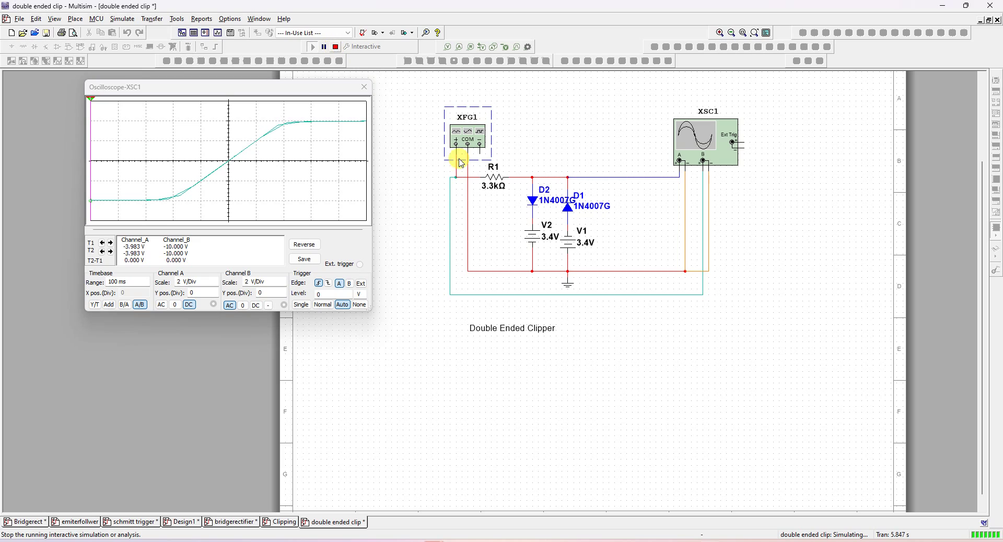